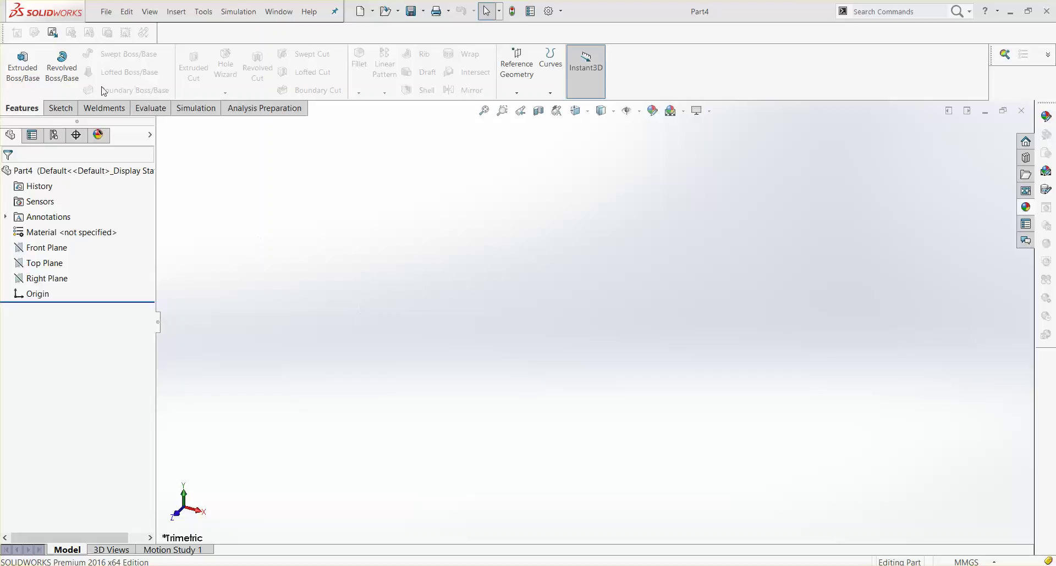
On the Front Plane, sketch a closed five-line wedge outline starting and ending at the origin
left_click(58, 108)
left_click(90, 57)
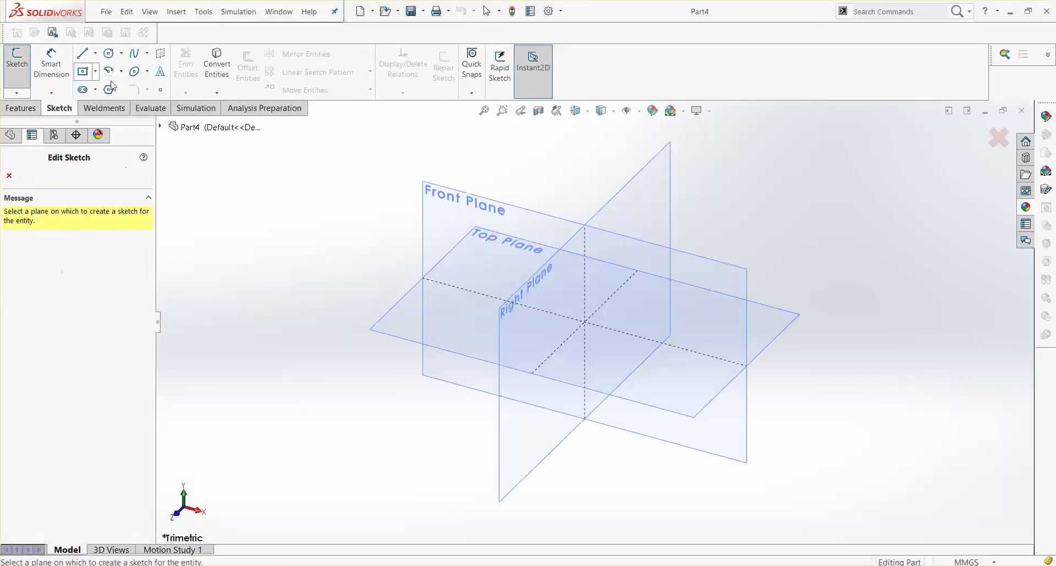
left_click(448, 210)
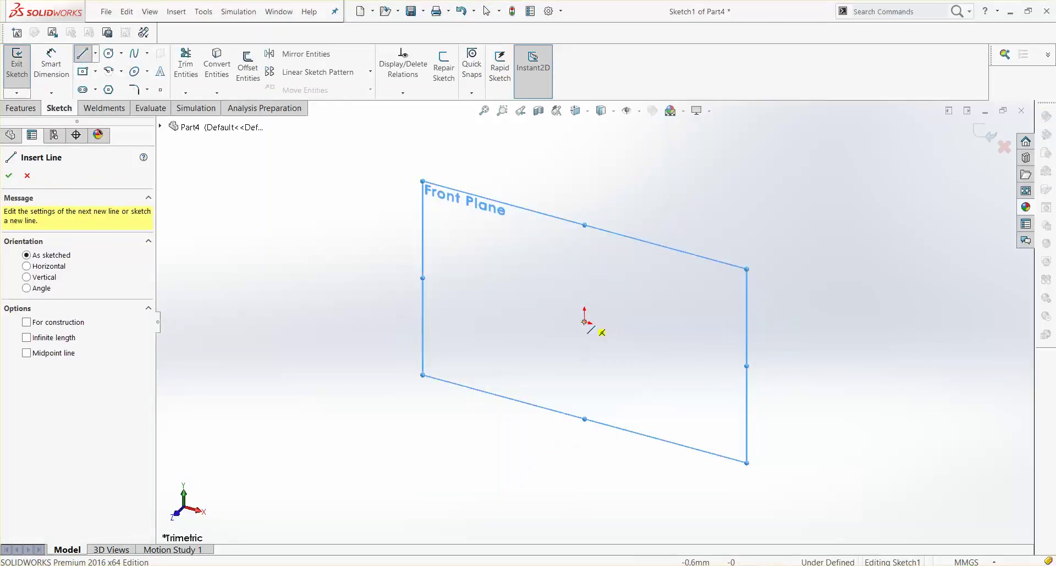
left_click(585, 323)
left_click(585, 262)
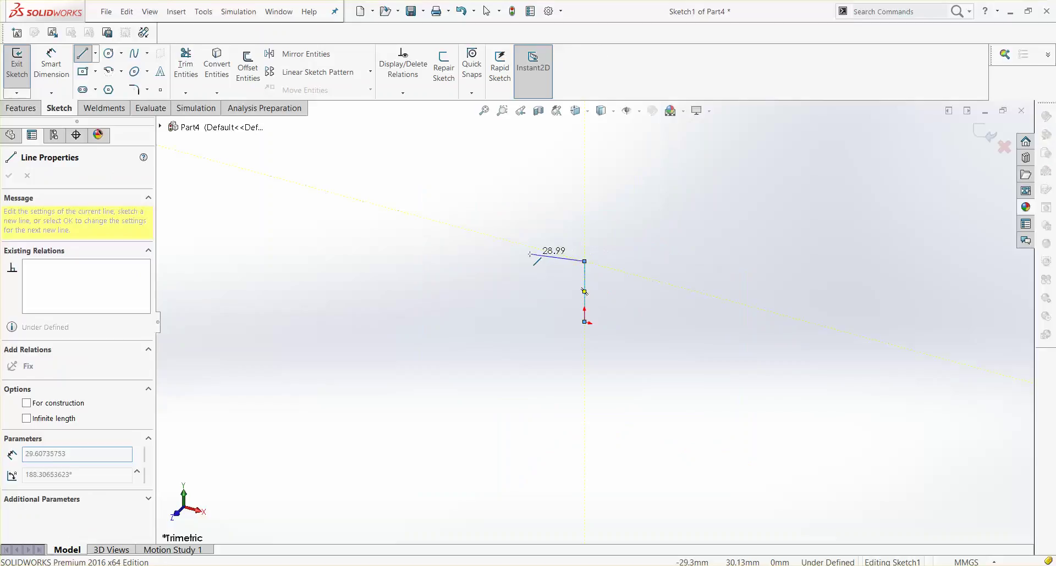
left_click(541, 250)
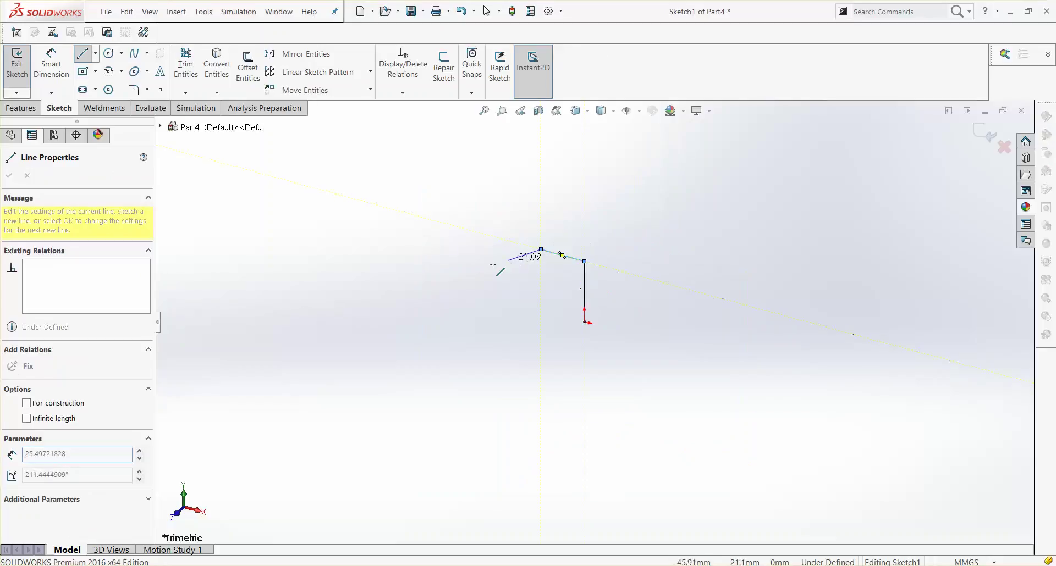
left_click(460, 277)
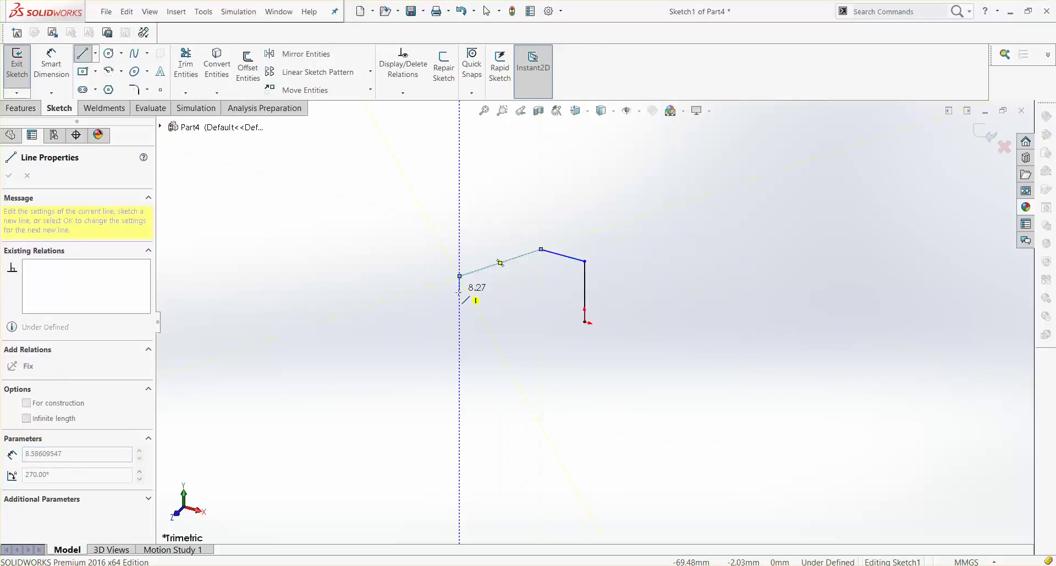
left_click(459, 288)
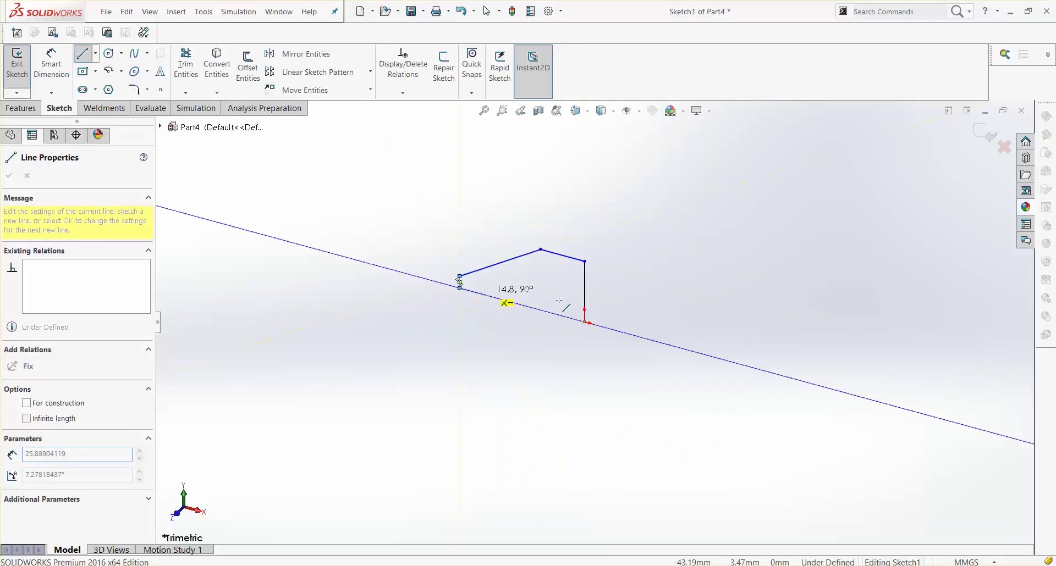
left_click(585, 322)
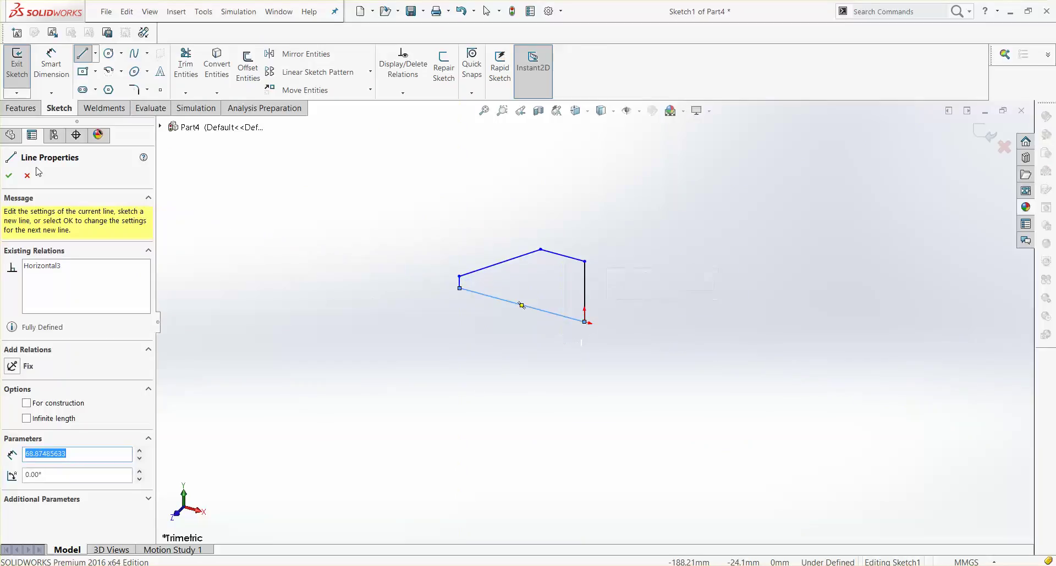
left_click(10, 179)
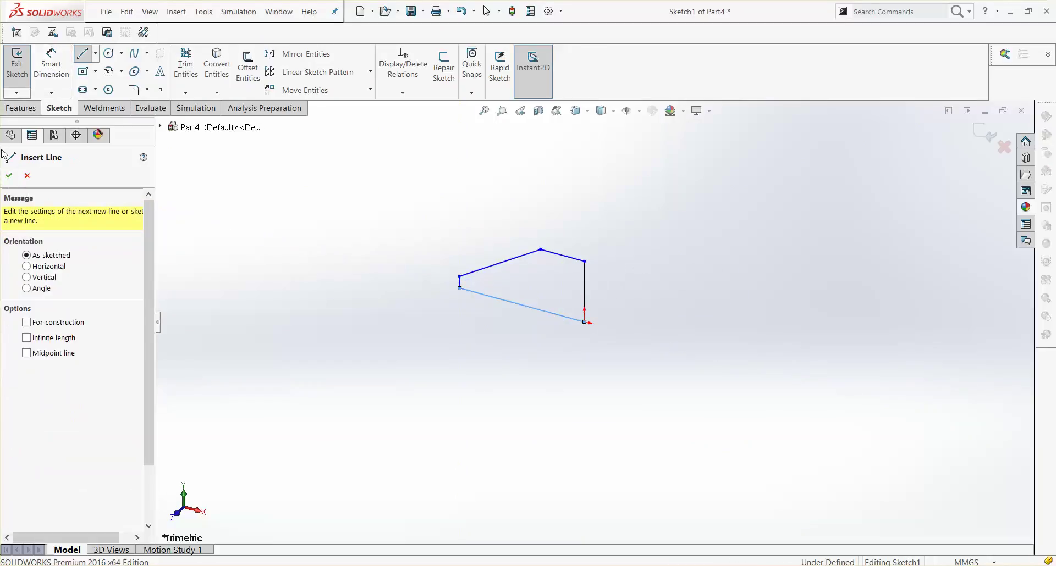
left_click(9, 175)
left_click(52, 64)
Dimension the wedge's bottom line to 24 mm and its short left side to 2 mm
left_click(522, 305)
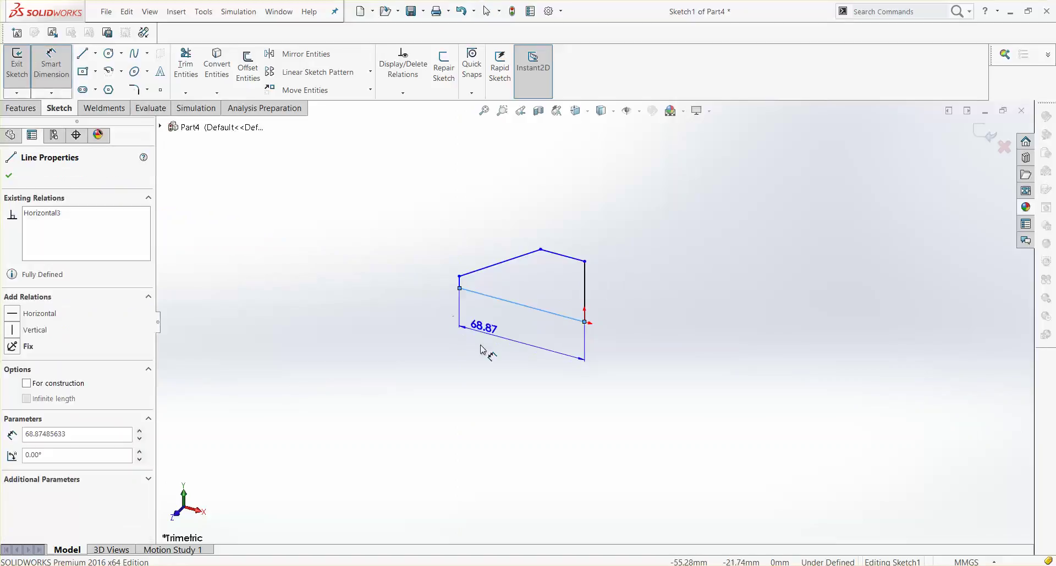
left_click(502, 353)
type("24")
key("Return")
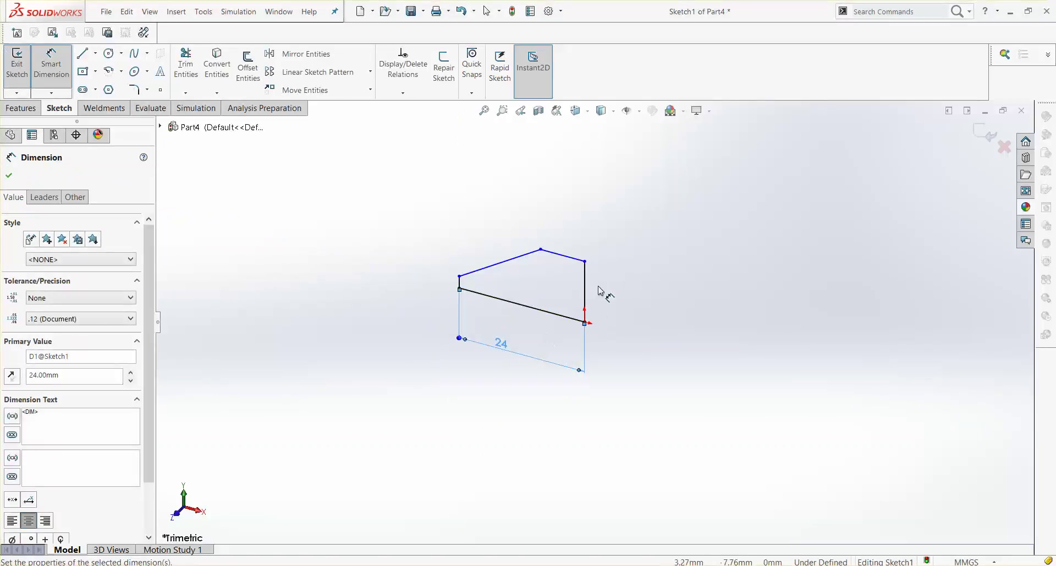
left_click(461, 284)
left_click(443, 279)
type("2")
key("Return")
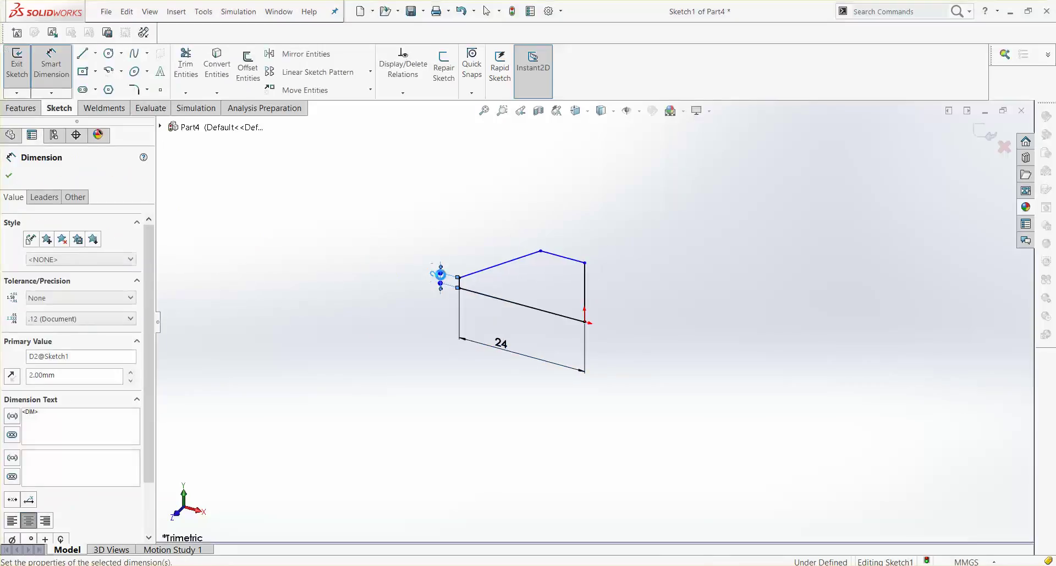
Dimension the right vertical side to 10 mm and the flat top line to 8 mm
left_click(586, 290)
left_click(605, 298)
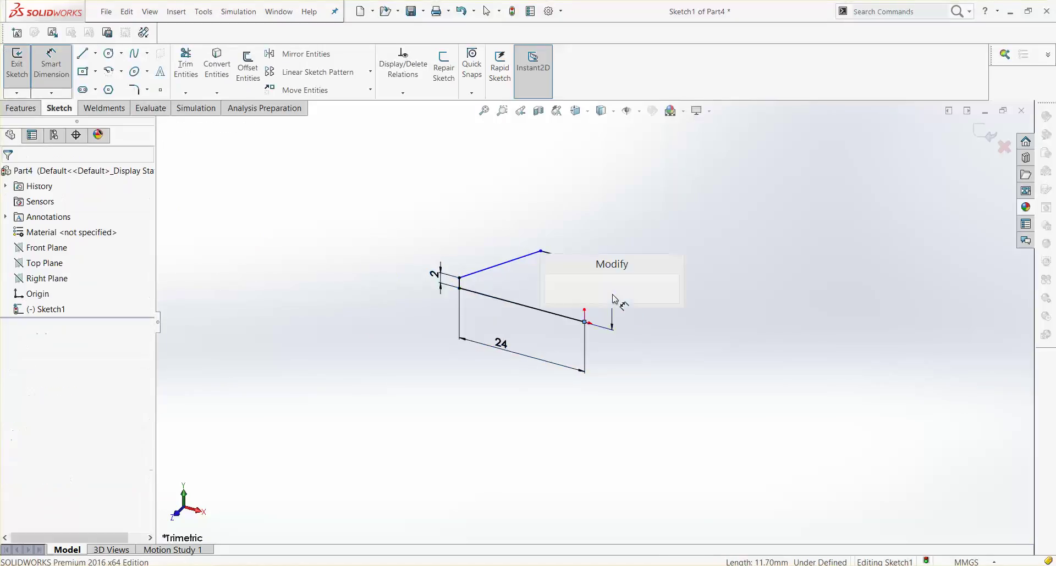
type("10")
key("Return")
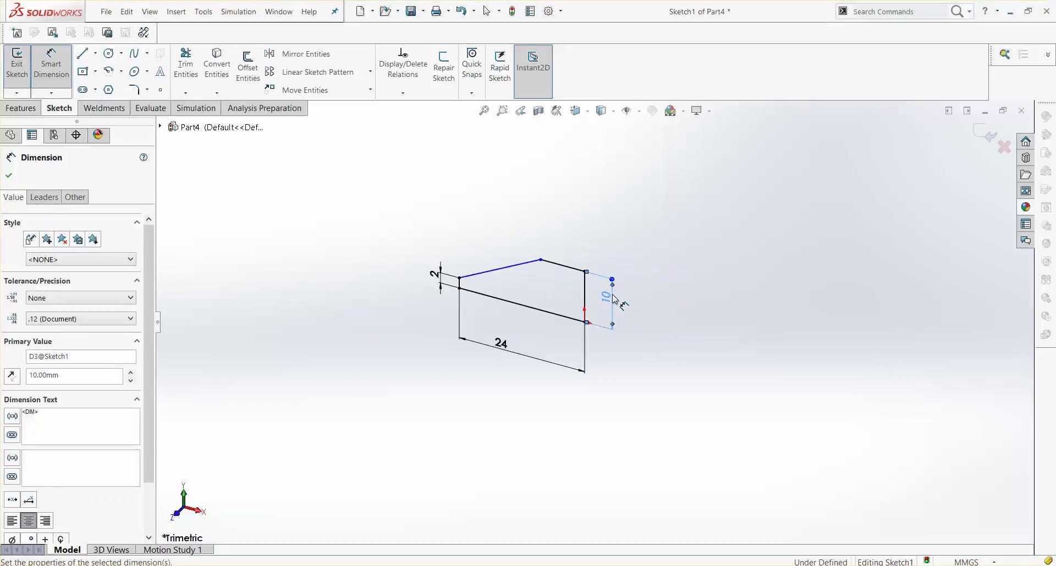
left_click(576, 271)
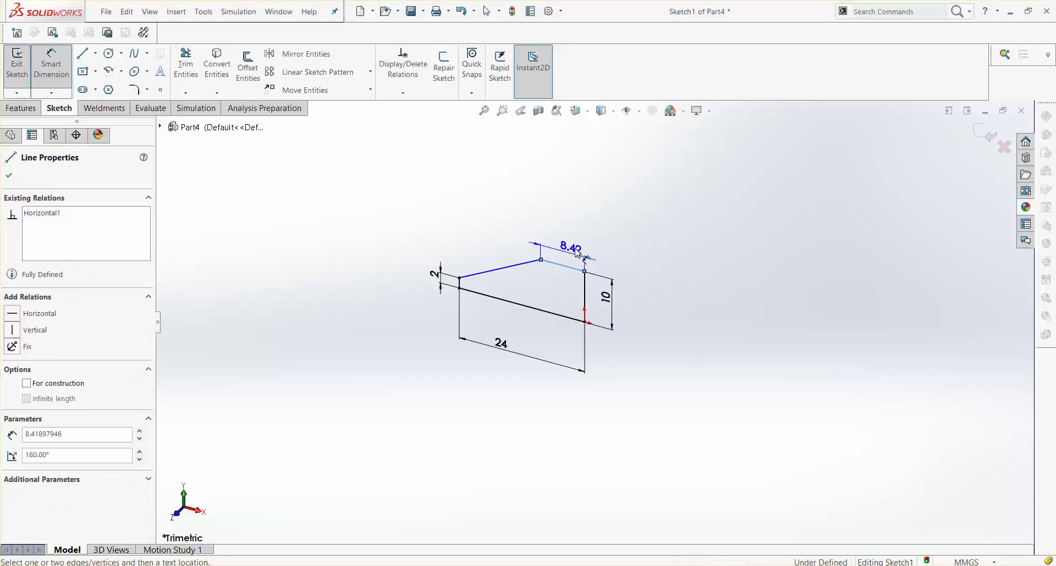
left_click(578, 248)
type("8")
key("Return")
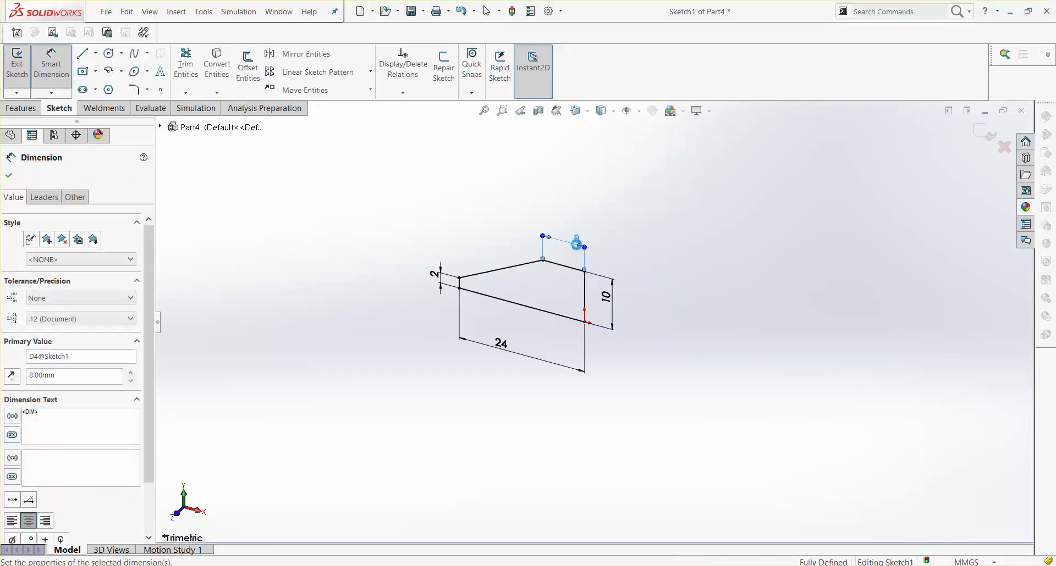
left_click(20, 108)
Extrude the wedge sketch 16 mm deep into a solid block
left_click(23, 74)
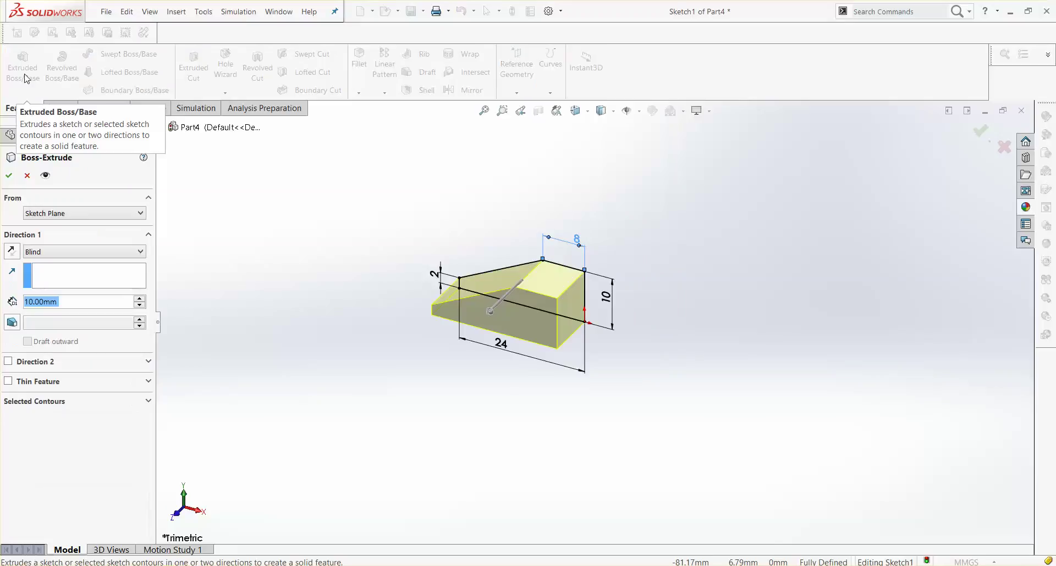
type("16")
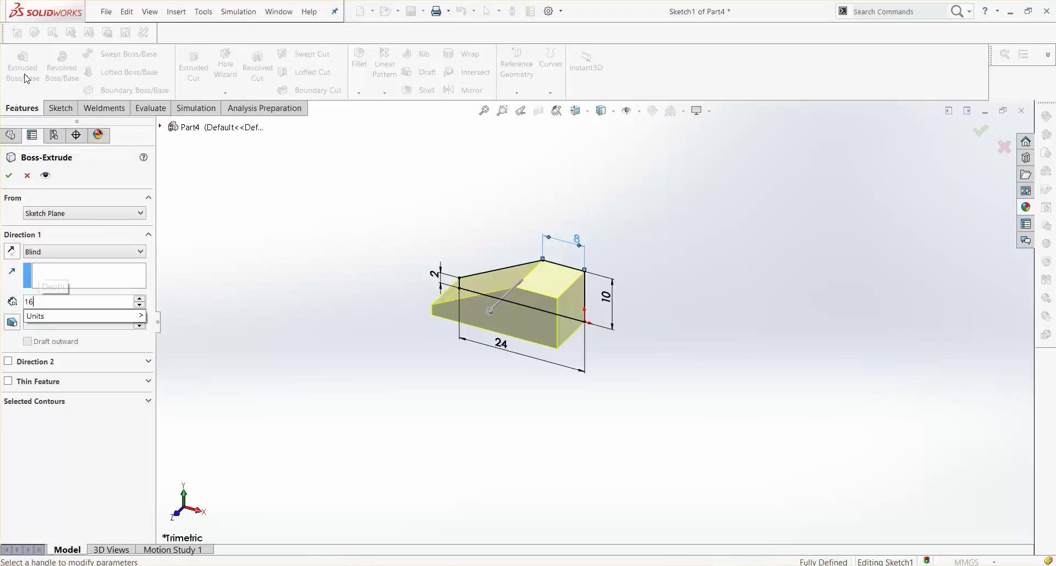
key("Return")
left_click(6, 177)
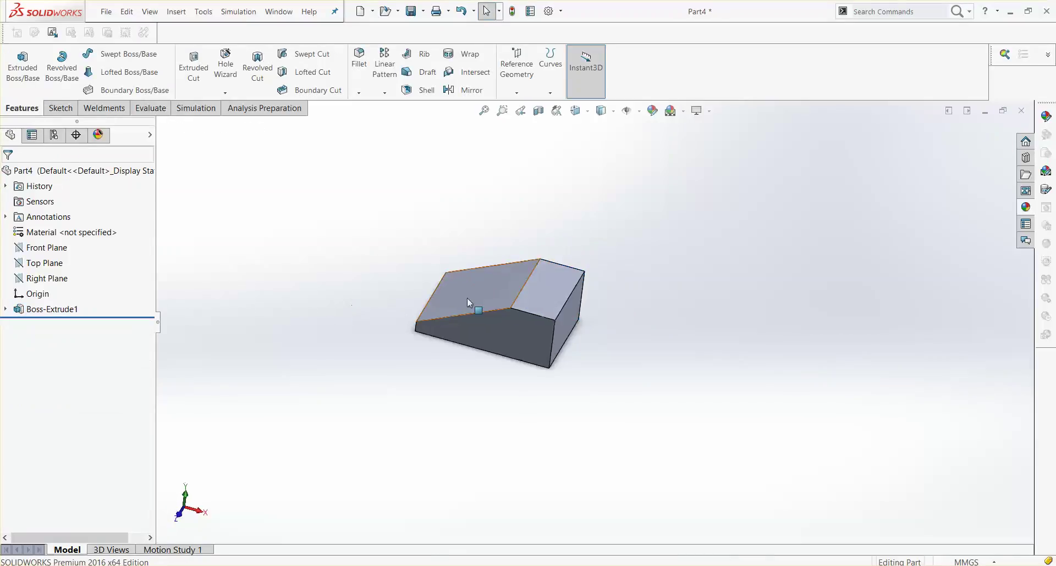
Select the block's flat top face and view it normal to the screen
left_click(529, 302)
left_click(620, 274)
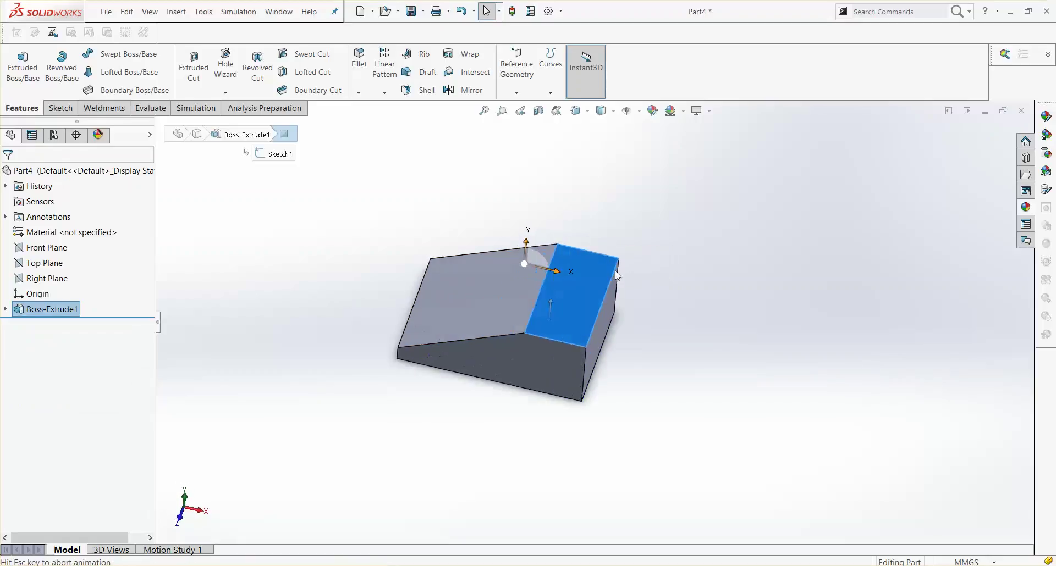
left_click(720, 223)
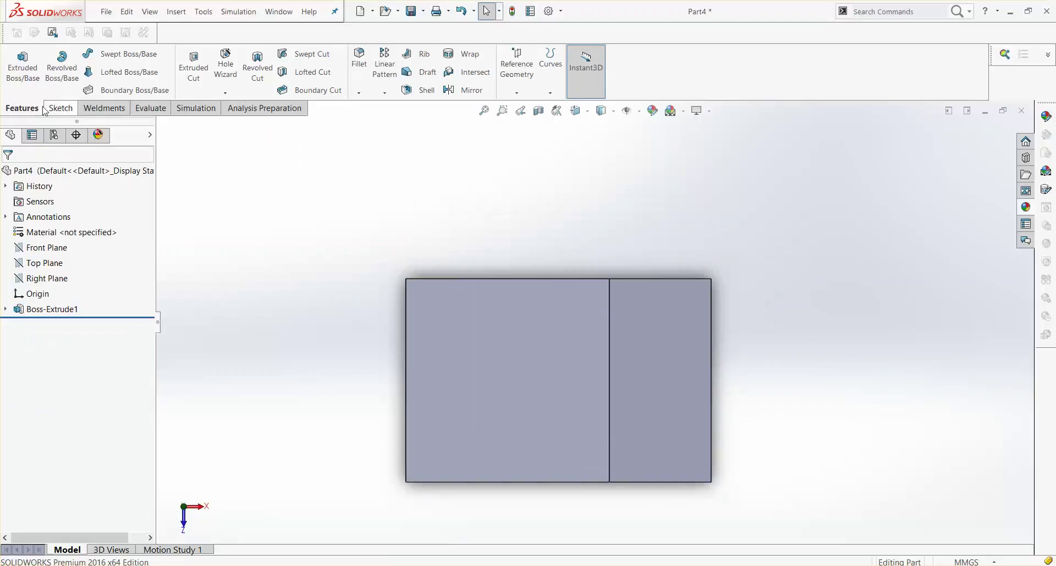
left_click(61, 109)
Sketch a circle on the right-hand top face and give it a 4 mm diameter
left_click(107, 62)
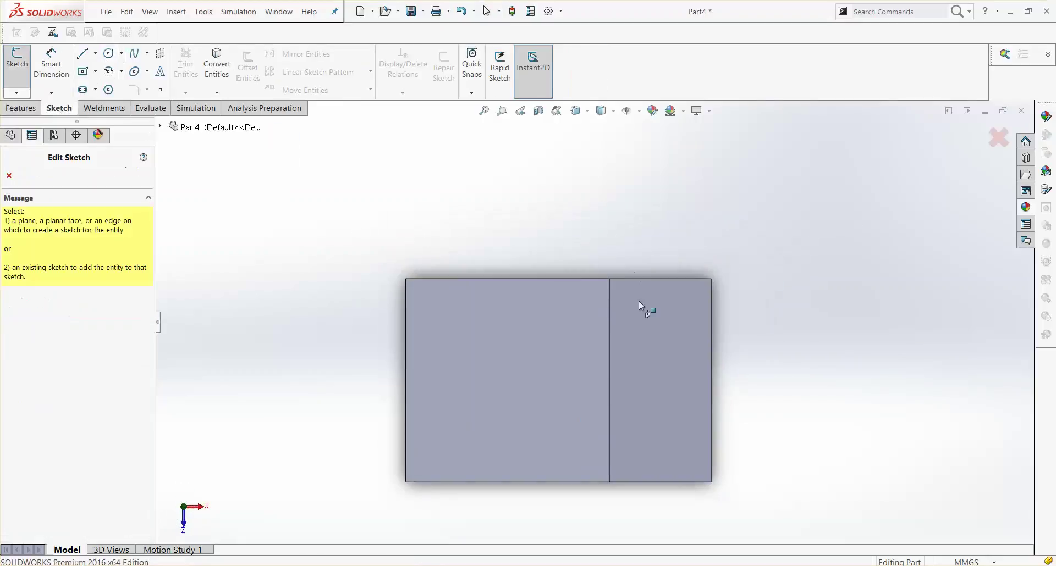
left_click(649, 324)
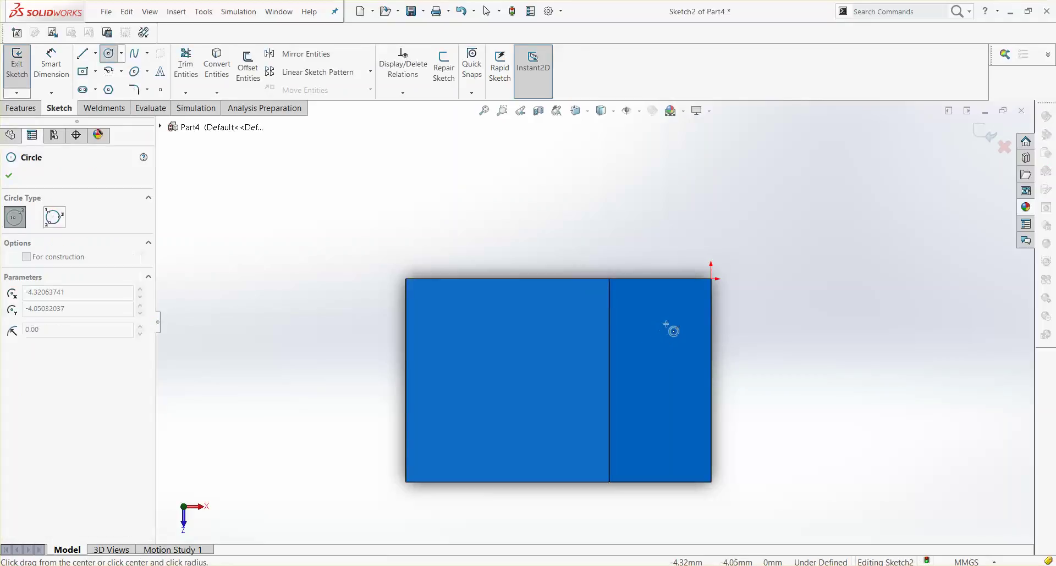
left_click_drag(655, 331, 678, 330)
key("Escape")
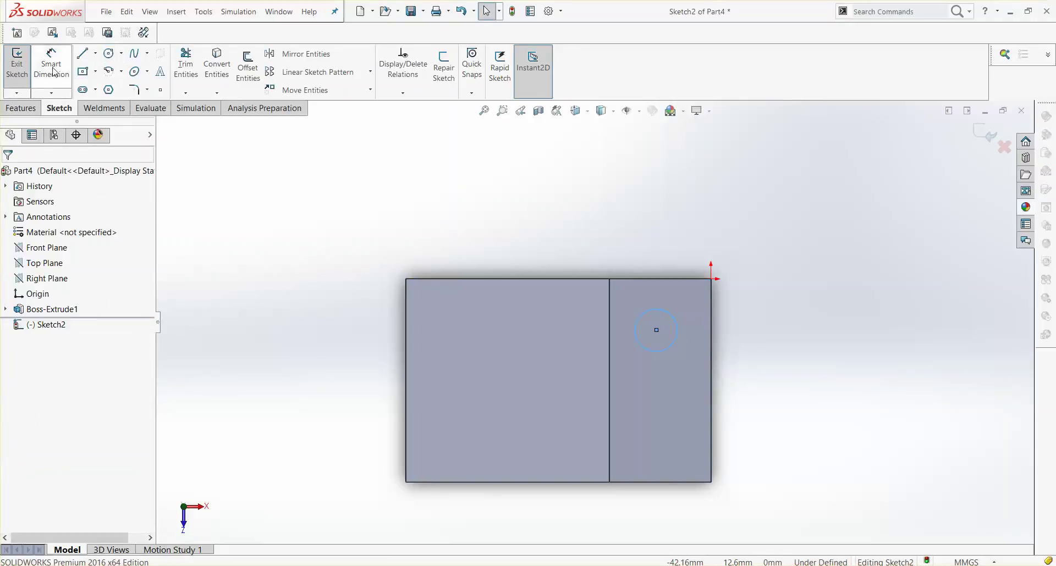
left_click(58, 73)
left_click(671, 315)
left_click(656, 252)
type("4")
key("Return")
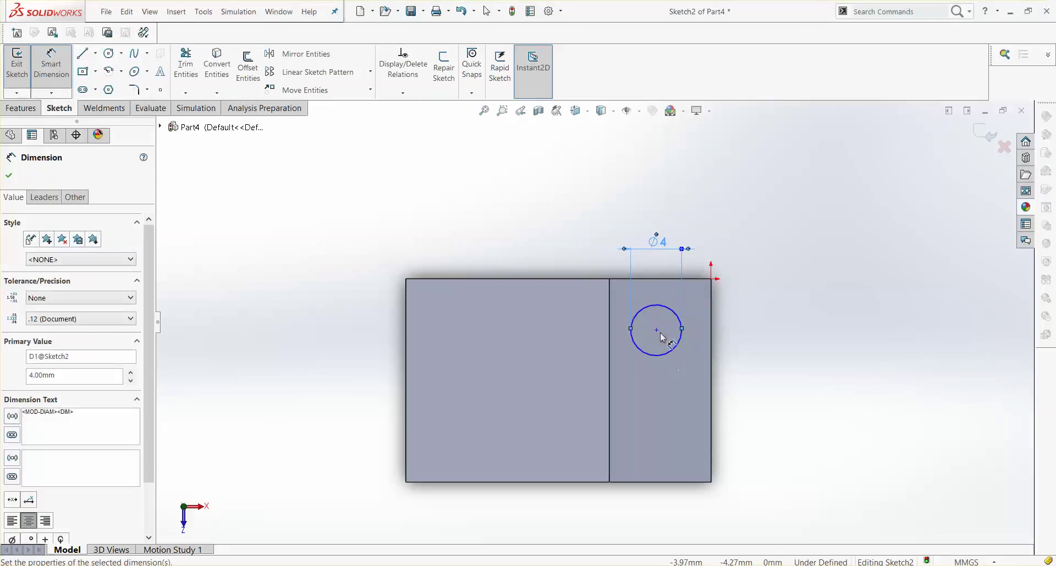
Locate the circle centre 4 mm from the right edge and 4 mm from the top edge
left_click(657, 331)
left_click(711, 352)
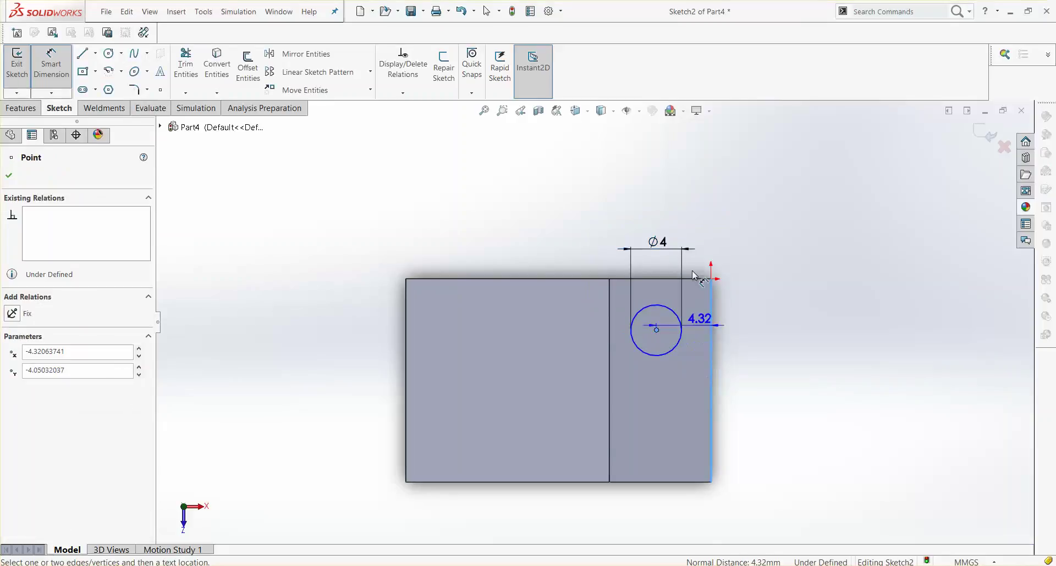
left_click(692, 225)
type("4")
key("Return")
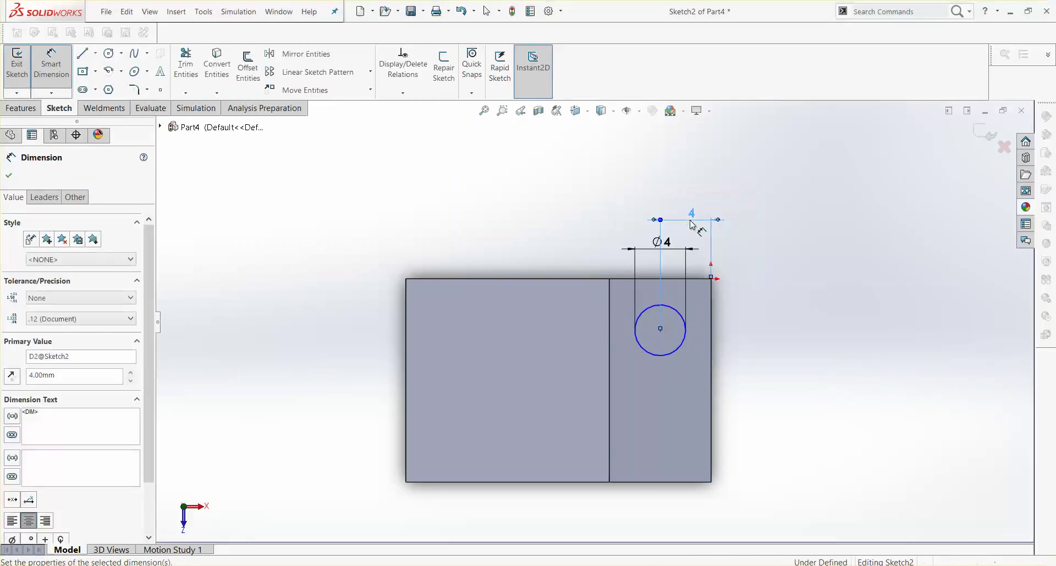
left_click(661, 331)
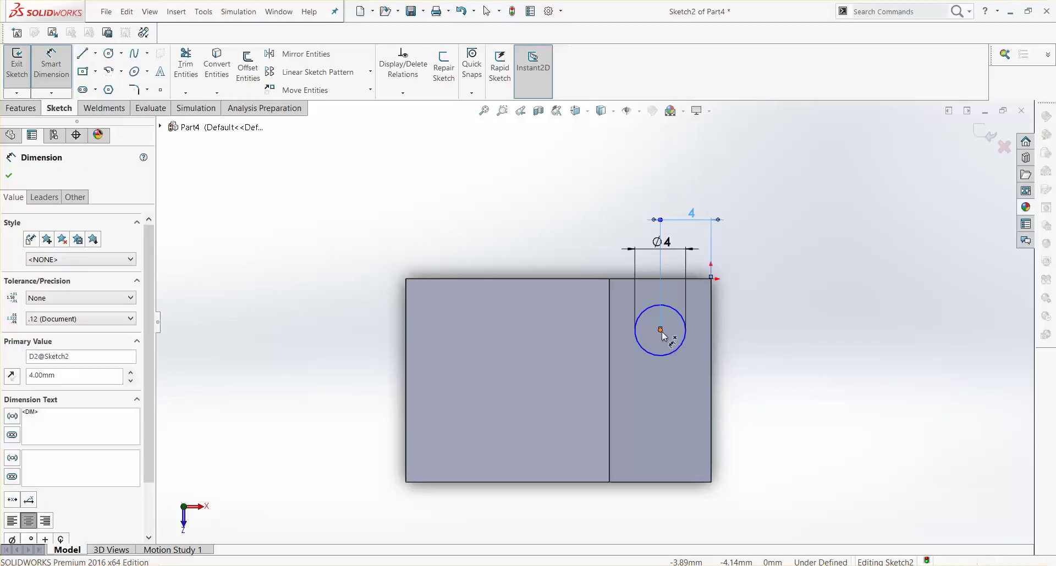
left_click(676, 280)
left_click(766, 323)
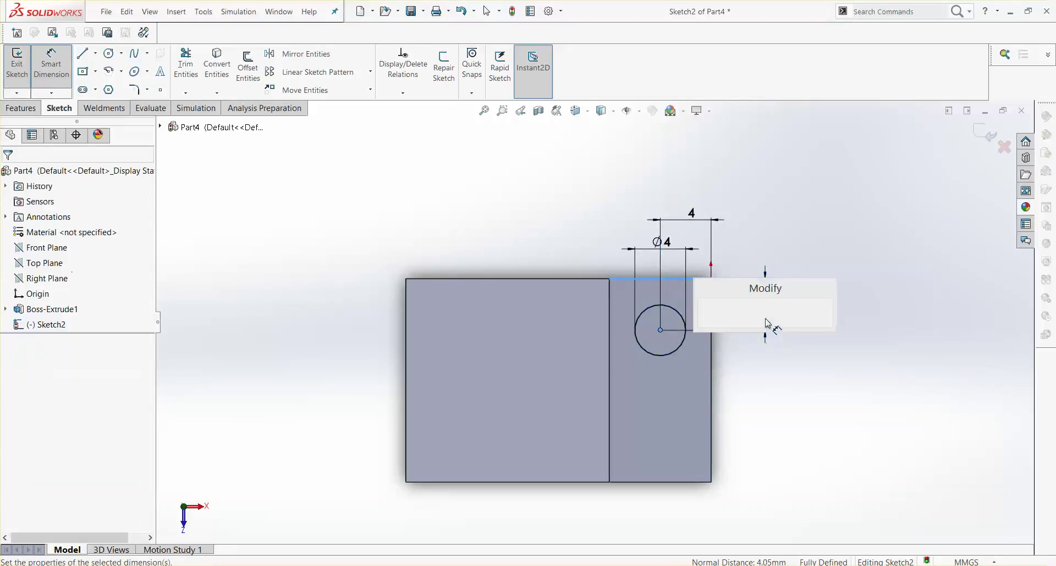
type("4")
key("Return")
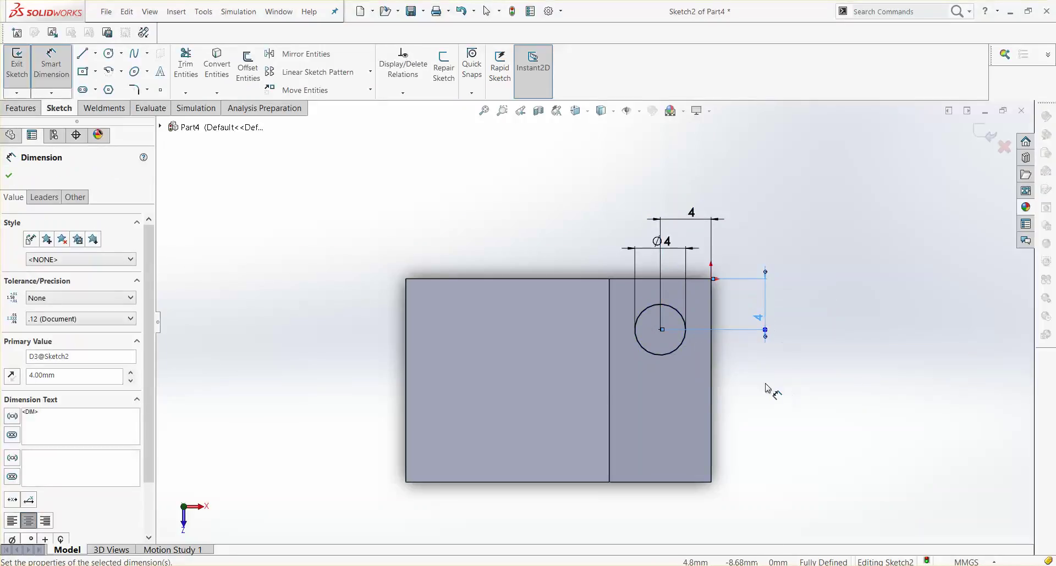
left_click(110, 54)
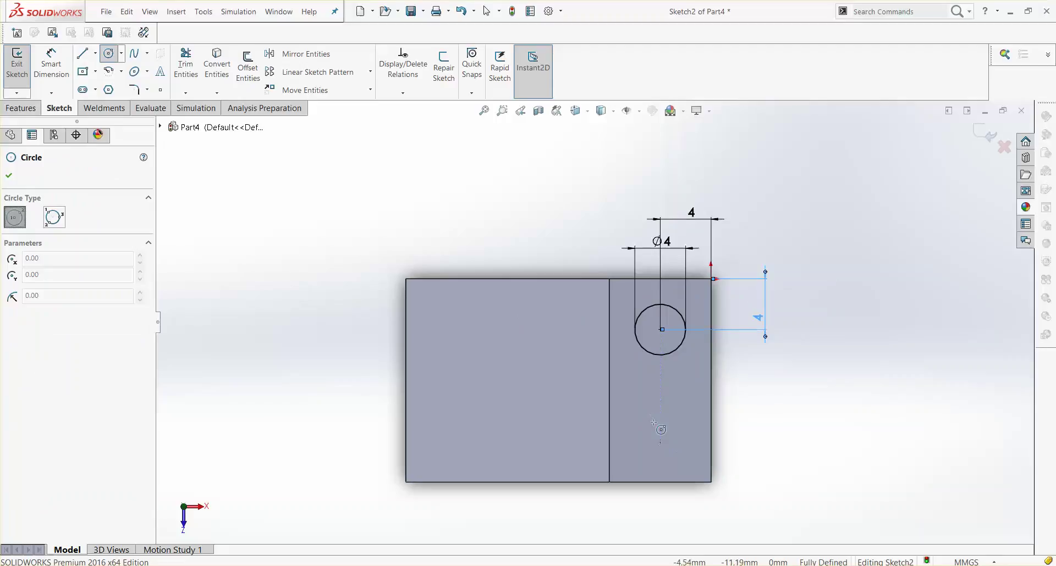
Draw a second circle below the first and make the two circles equal
left_click(661, 429)
left_click(676, 413)
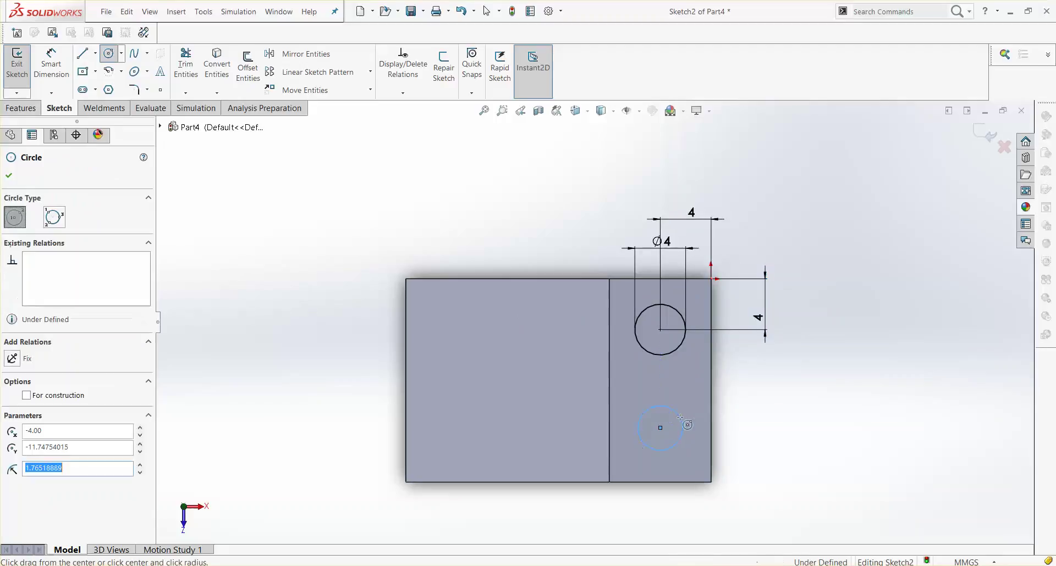
key("Escape")
left_click(675, 414)
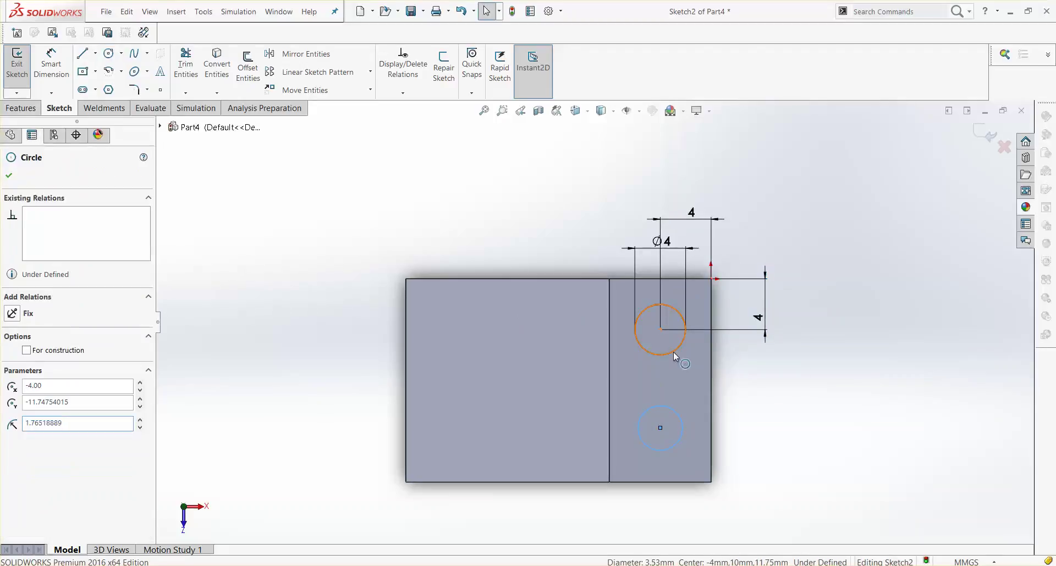
left_click(677, 353, "ctrl")
left_click(743, 306)
left_click(793, 436)
Align the two circle centres vertically and place the lower one 4 mm above the bottom edge
left_click(659, 428)
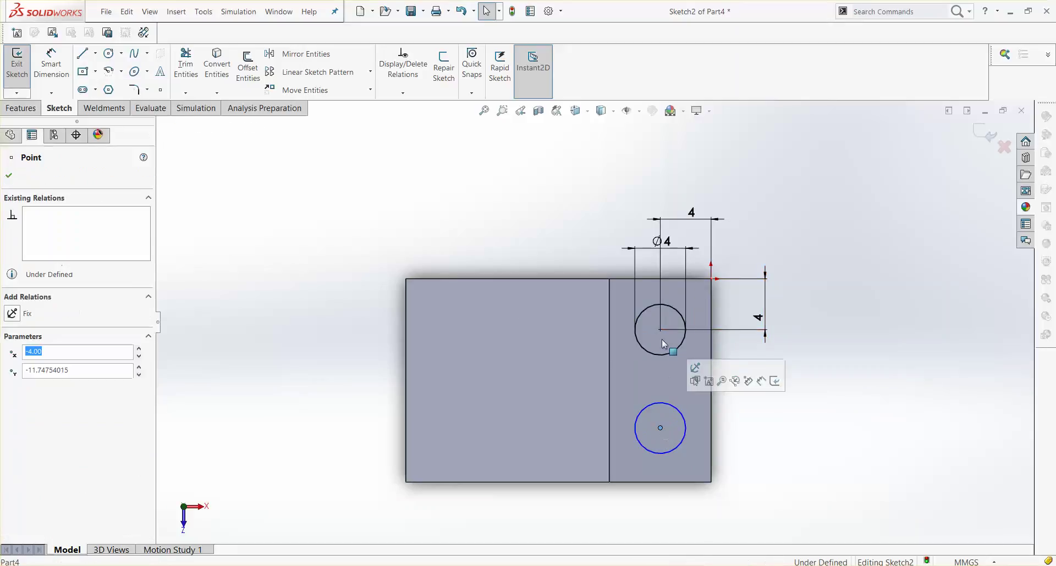
left_click(660, 331, "ctrl")
left_click(820, 408)
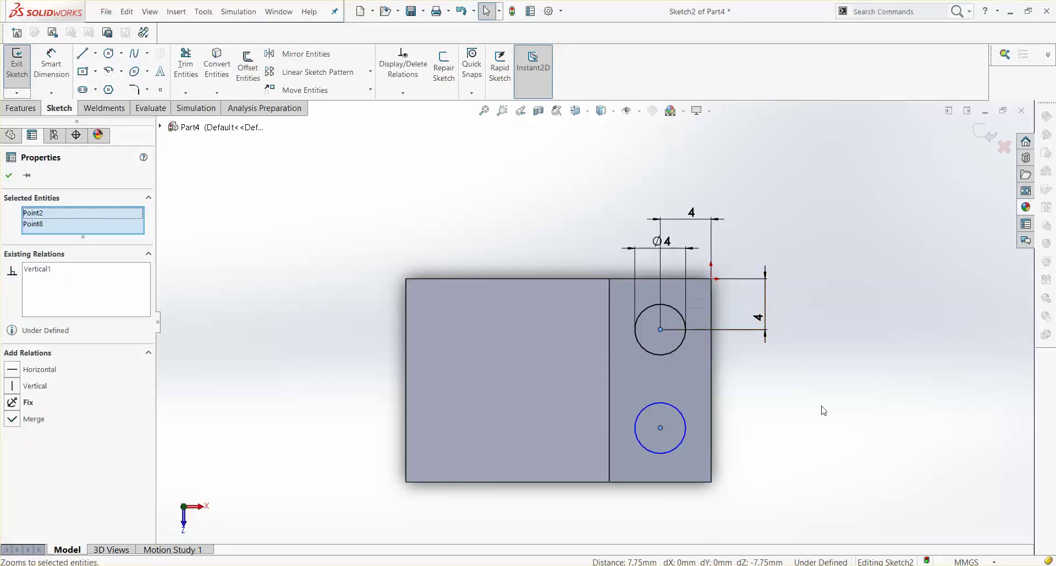
left_click(69, 68)
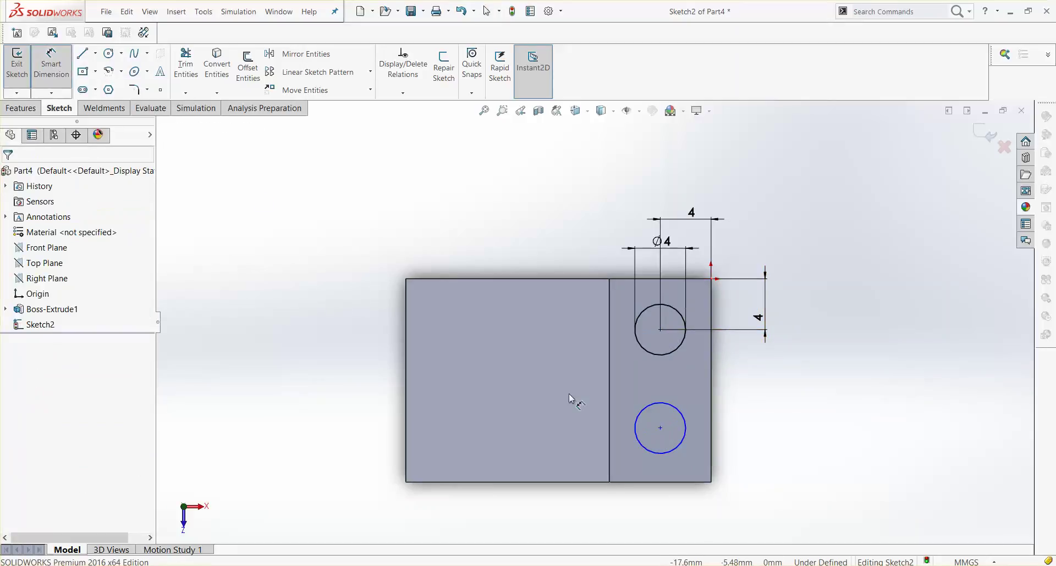
left_click(660, 428)
left_click(684, 482)
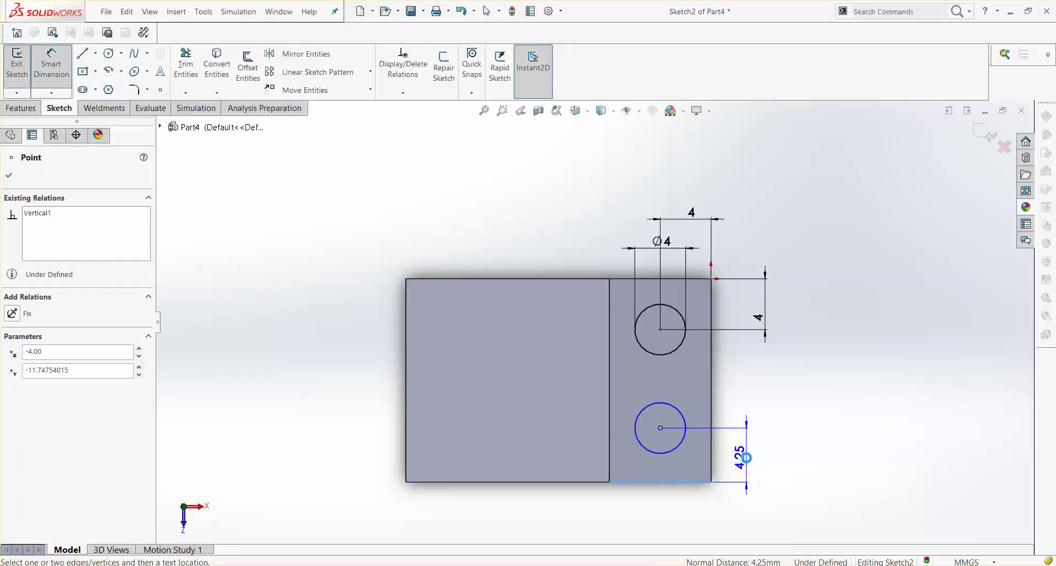
left_click(748, 461)
type("4")
key("Return")
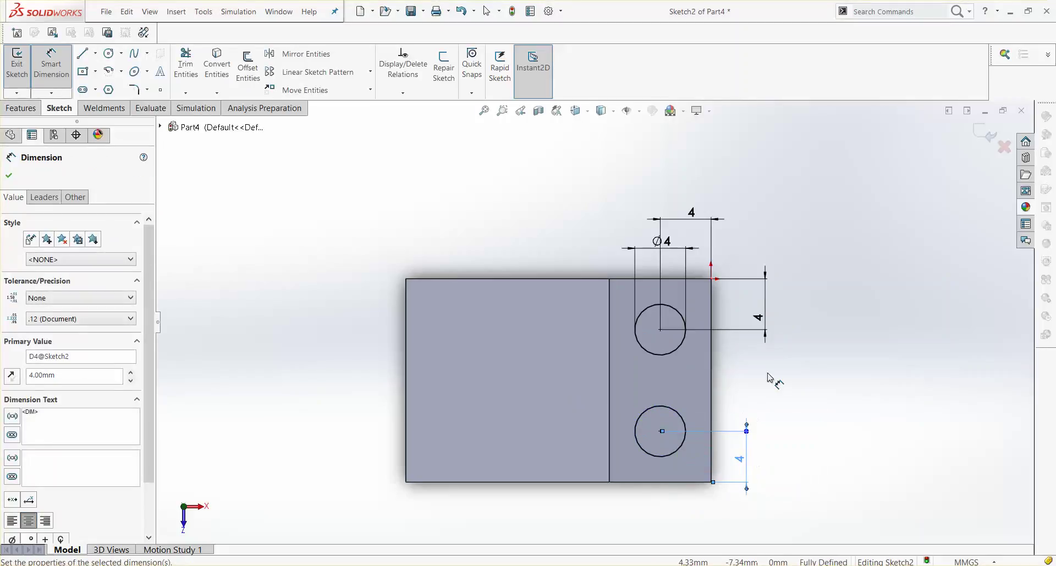
key("Escape")
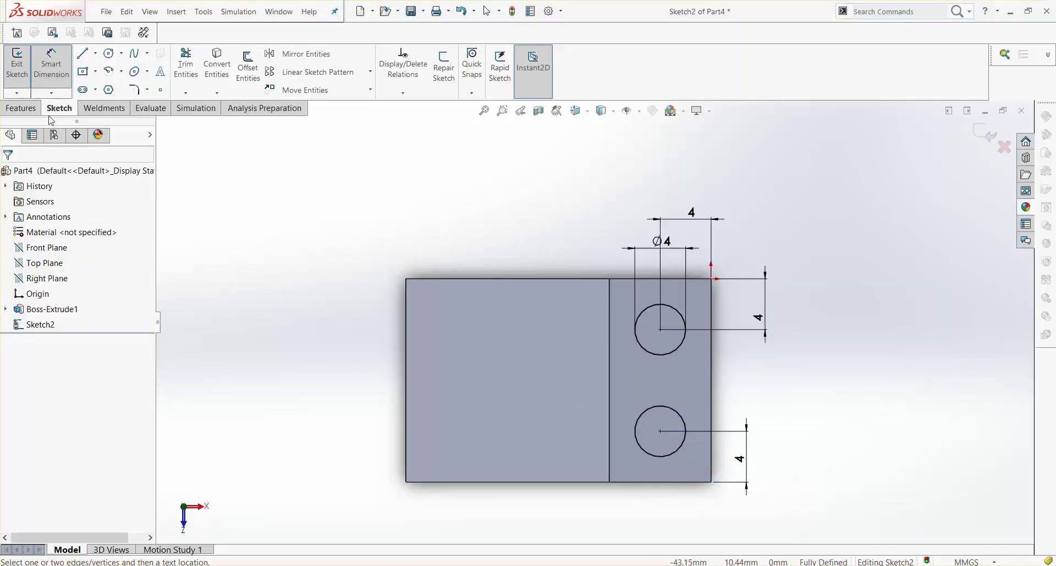
Extrude the two circles 2 mm into studs on the block, then start a Shell
left_click(21, 108)
left_click(22, 66)
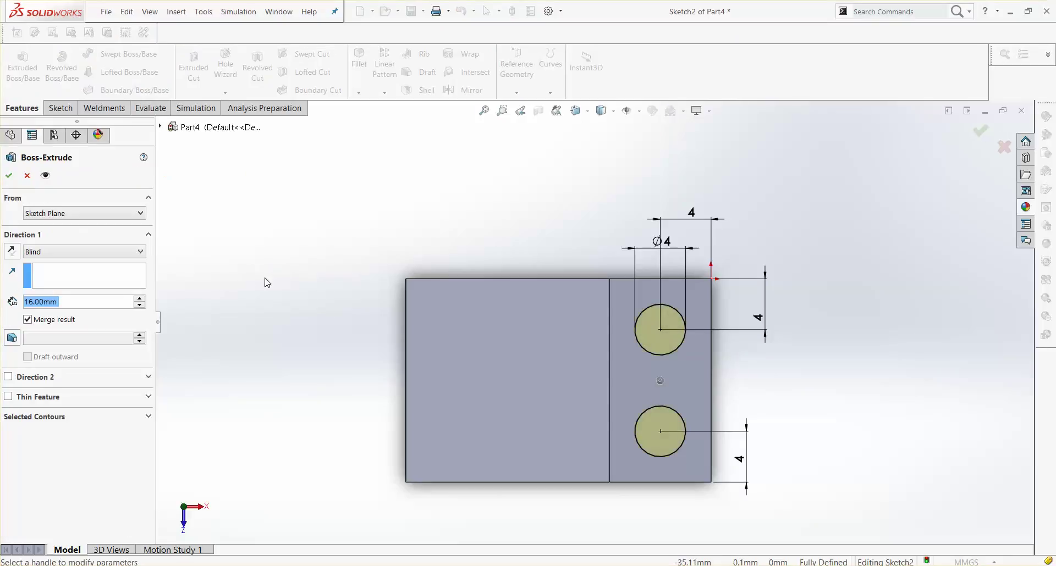
type("2")
key("Return")
mouse_move(270, 310)
middle_mouse_down()
mouse_move(276, 253)
mouse_move(258, 235)
middle_mouse_up()
left_click(9, 175)
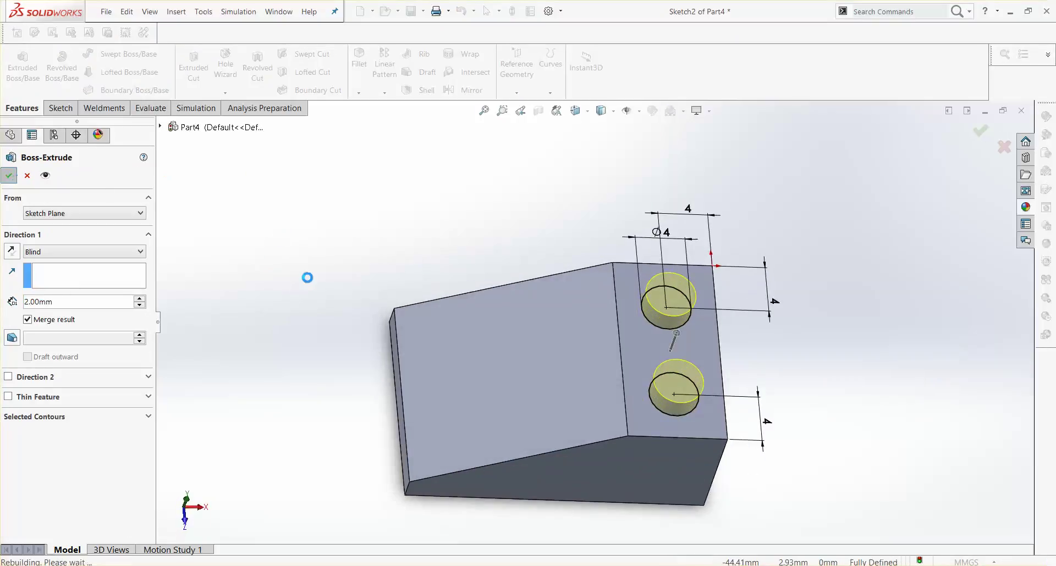
left_click(379, 358)
middle_click_drag(374, 312, 375, 269)
left_click(432, 90)
middle_click_drag(386, 356, 415, 238)
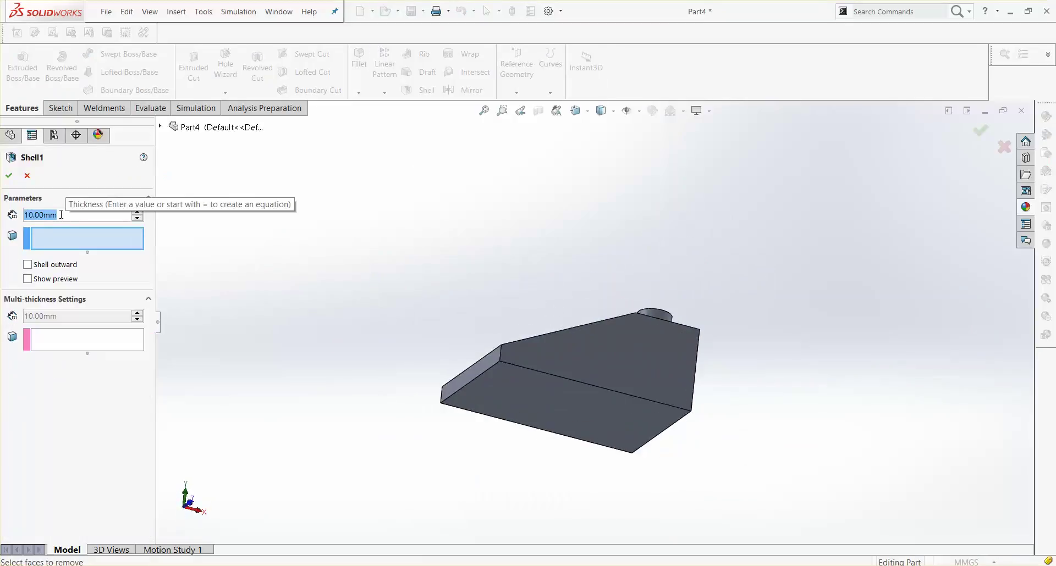
Shell the block with 1 mm walls, removing the bottom face to leave it open
type("1")
key("Return")
left_click(519, 391)
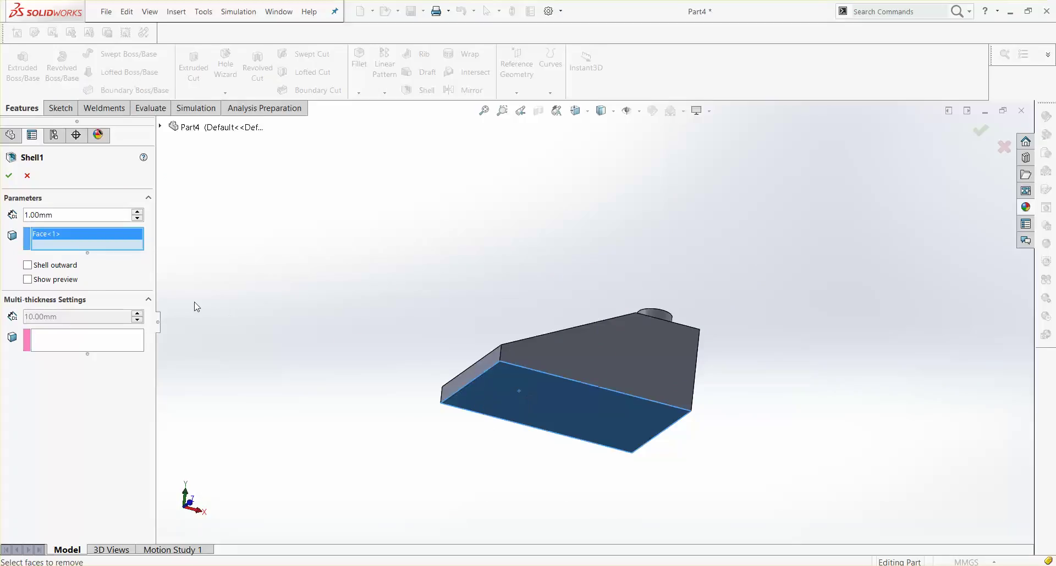
left_click(79, 282)
middle_click_drag(428, 378, 431, 370)
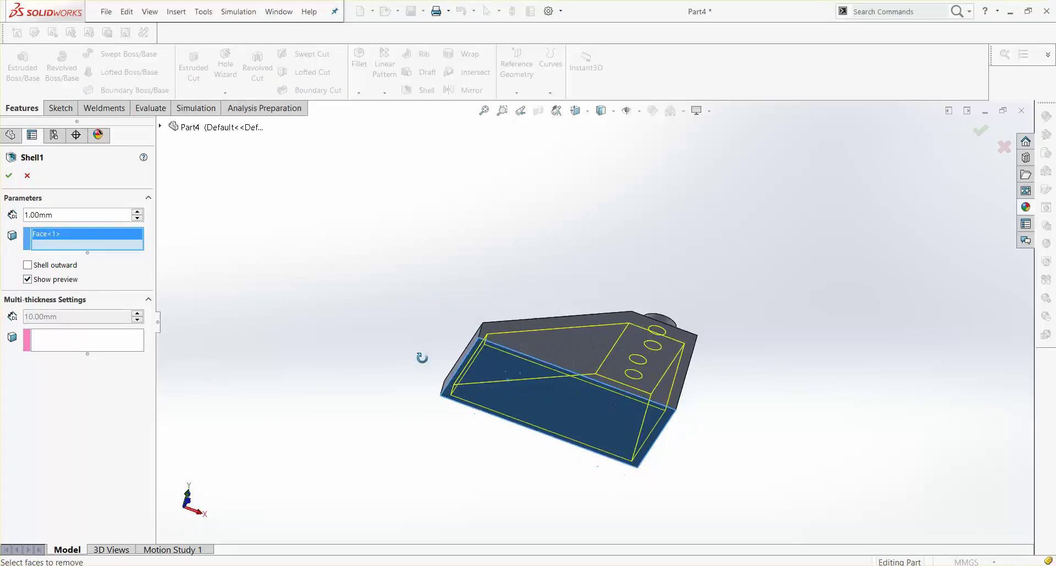
left_click(10, 177)
mouse_move(353, 313)
middle_mouse_down()
mouse_move(377, 235)
mouse_move(329, 325)
middle_mouse_up()
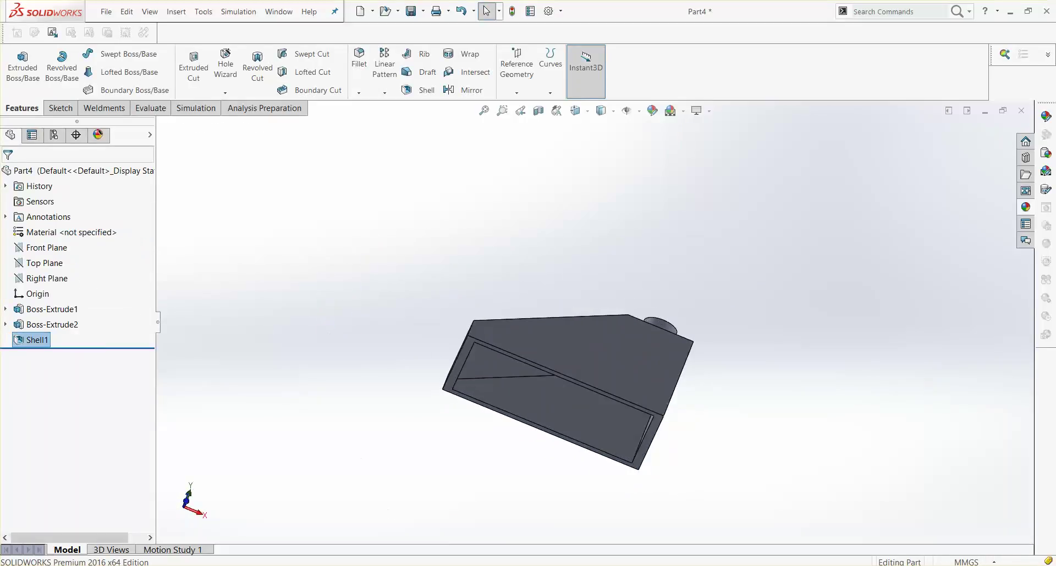
middle_click_drag(569, 458, 572, 451)
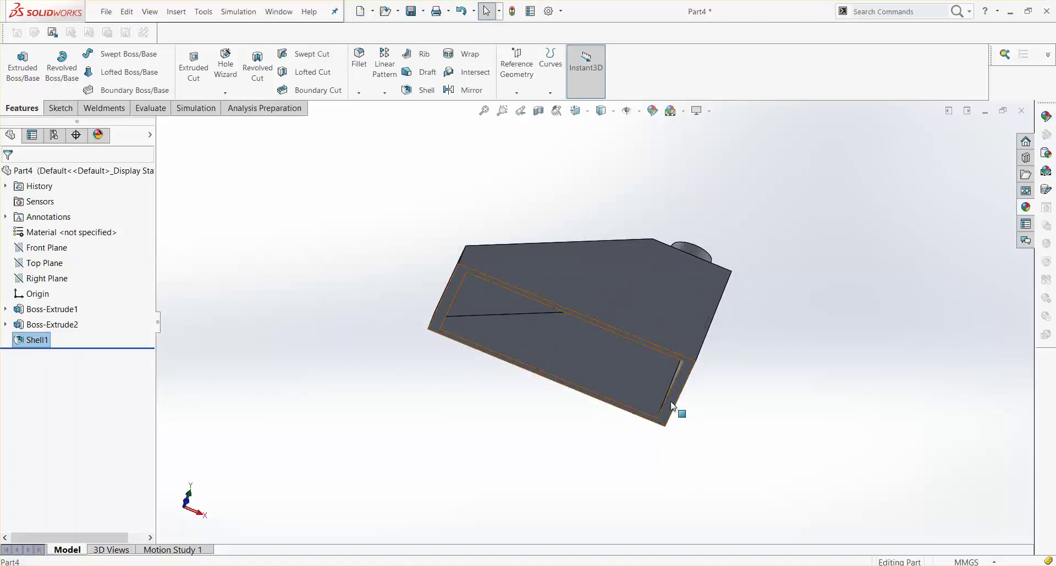
left_click(671, 407)
Sketch a circle on the shell's inside face and set its diameter to 5.40
left_click(754, 368)
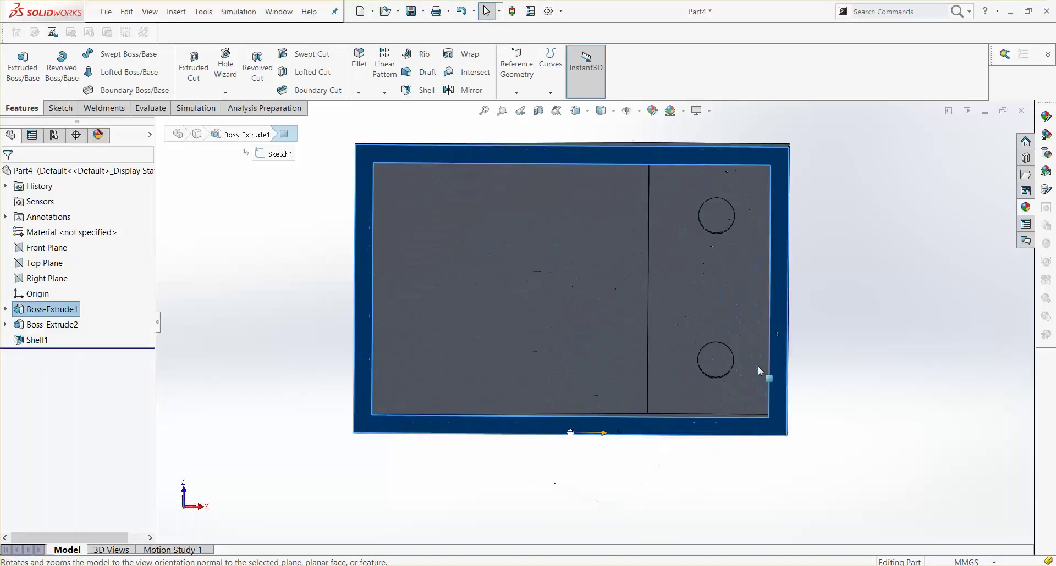
left_click(60, 108)
left_click(109, 53)
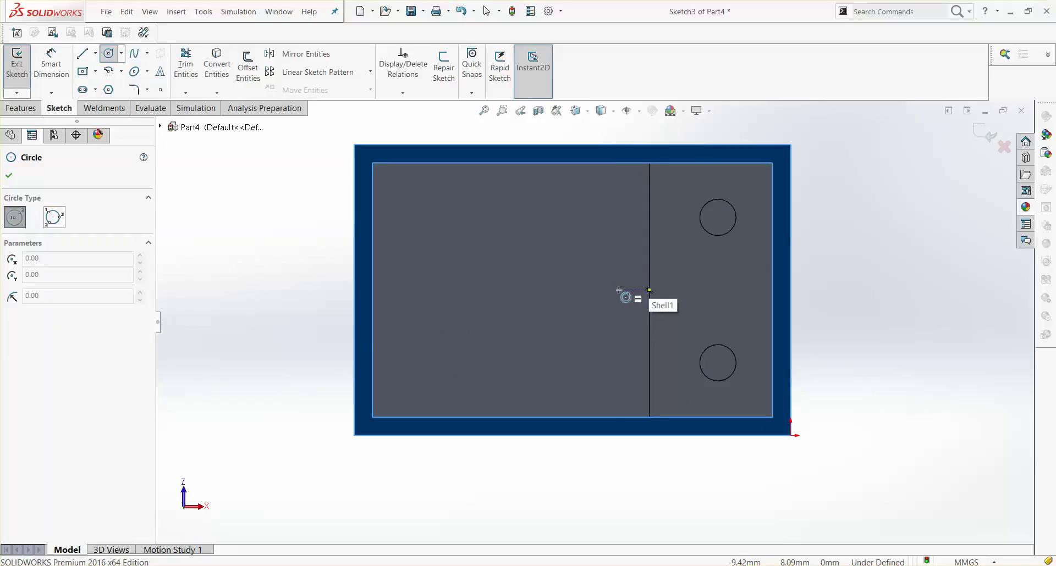
left_click_drag(618, 289, 669, 269)
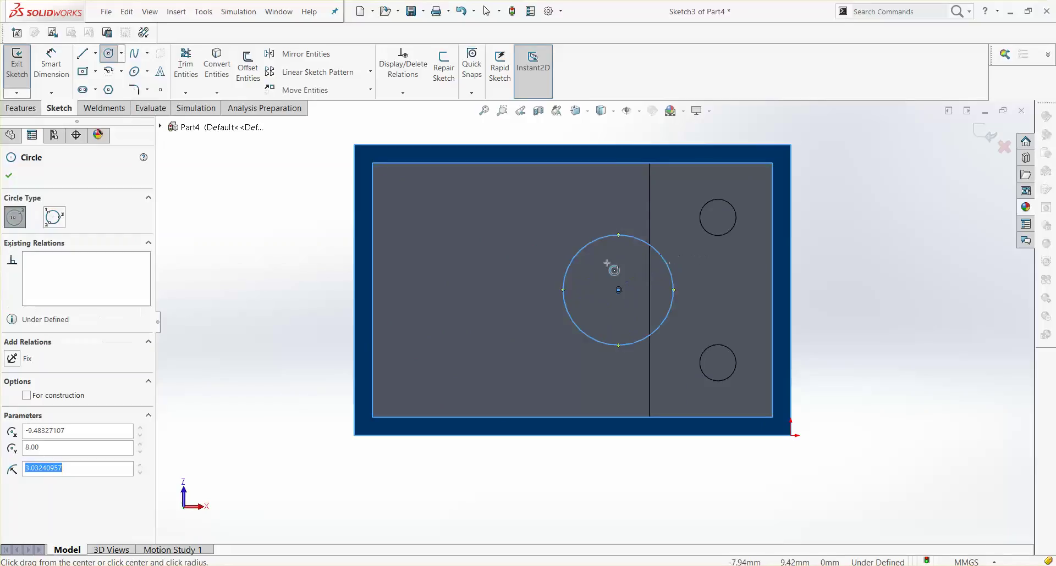
right_click_drag(607, 264, 607, 239)
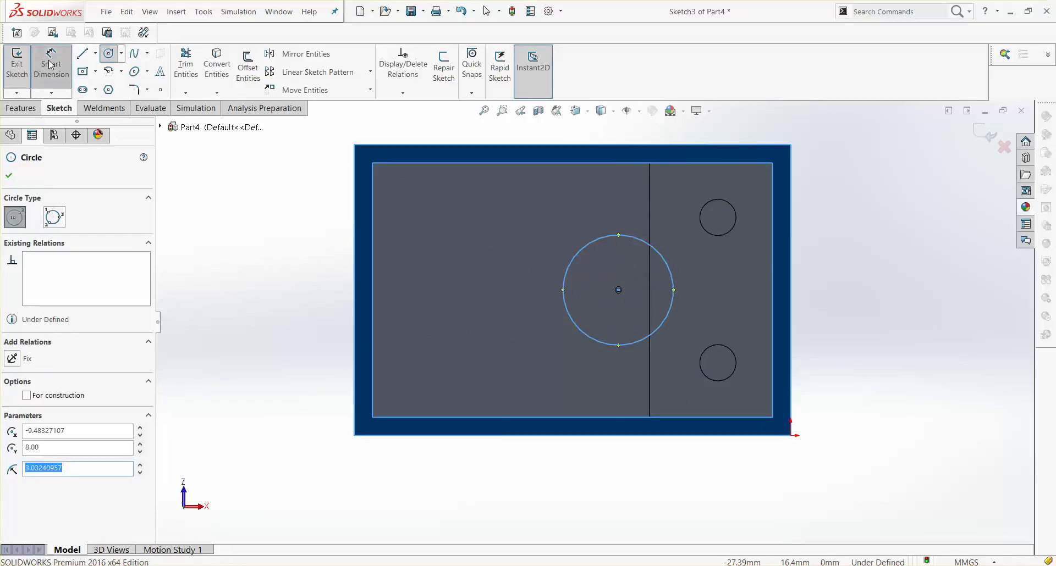
left_click(606, 239)
left_click(605, 207)
type("5.4")
key("Return")
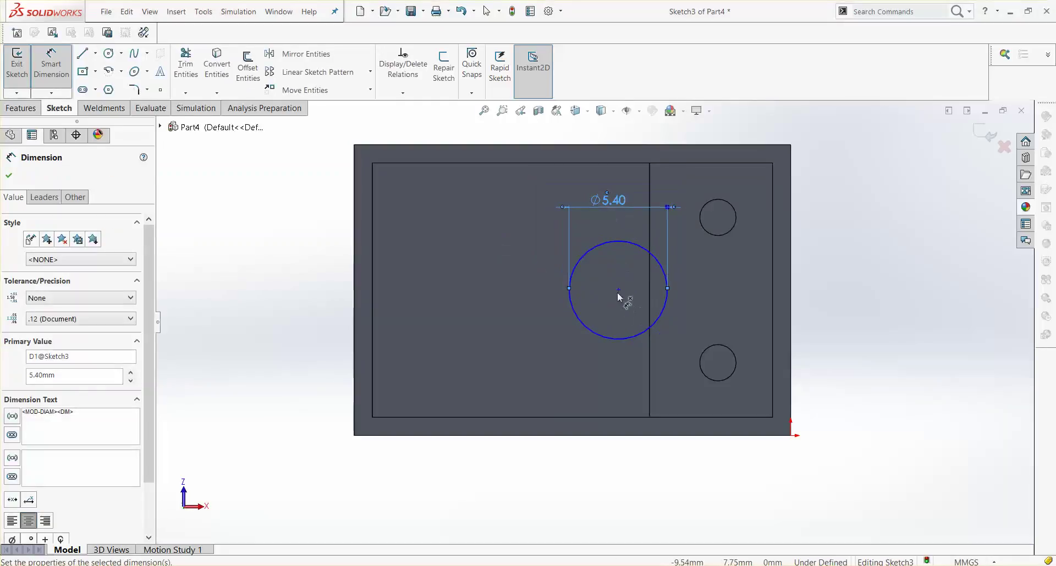
Position the circle centre 8 mm from the part's right edge and 8 mm above its bottom edge
left_click(618, 291)
left_click(791, 338)
left_click(737, 469)
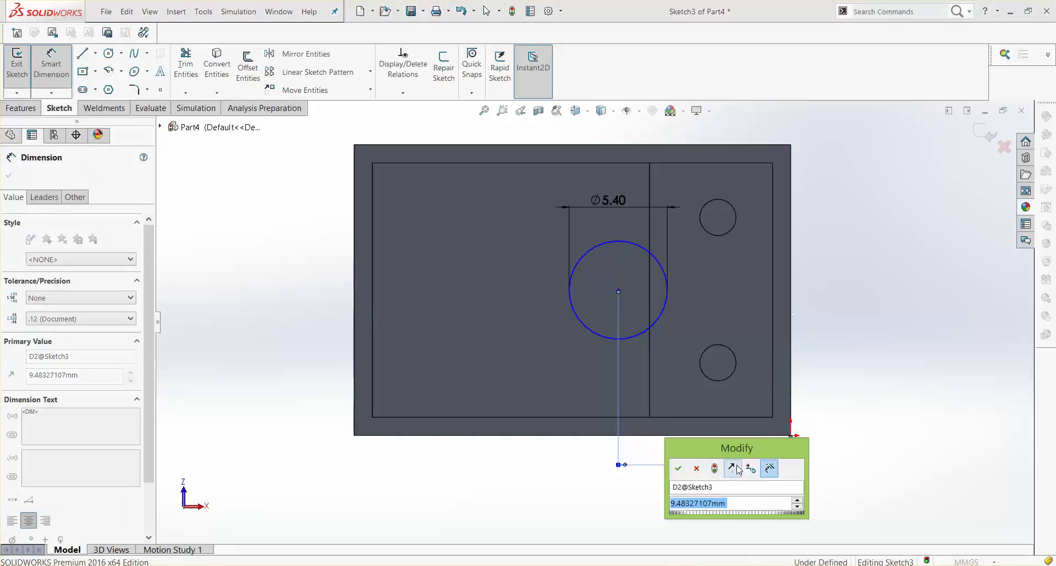
type("8")
key("Return")
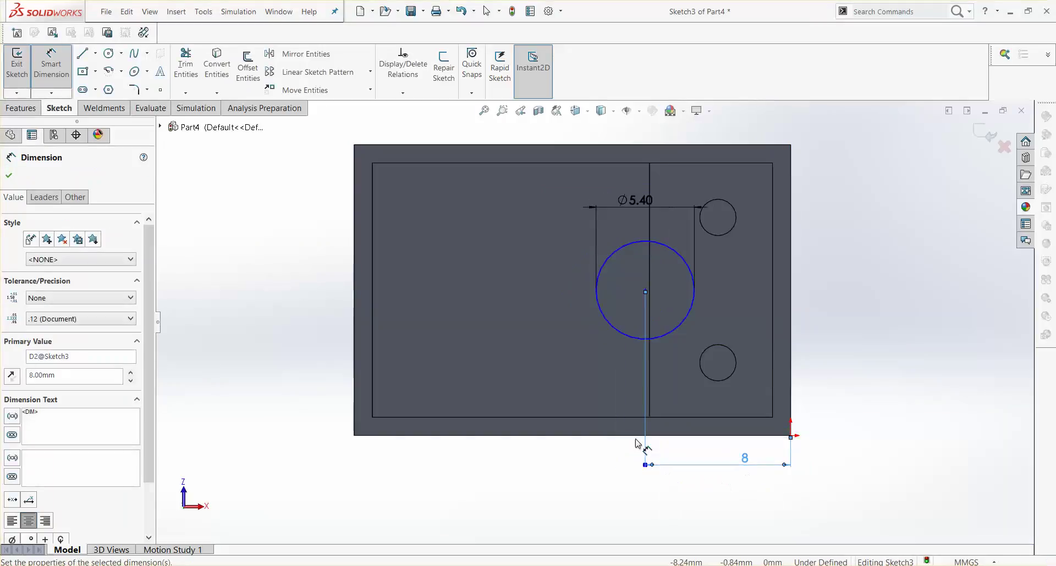
left_click(645, 290)
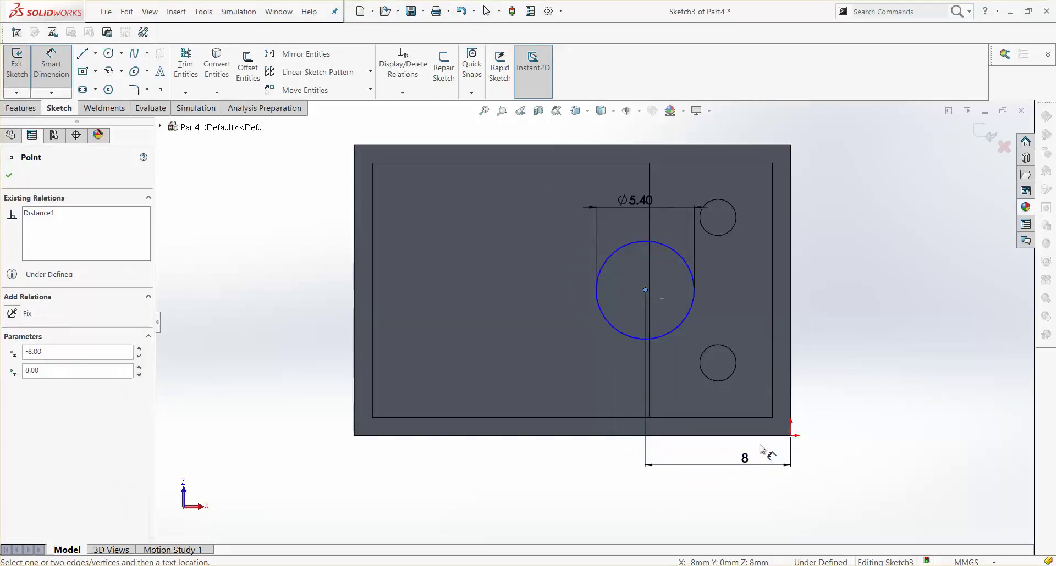
left_click(741, 439)
left_click(819, 360)
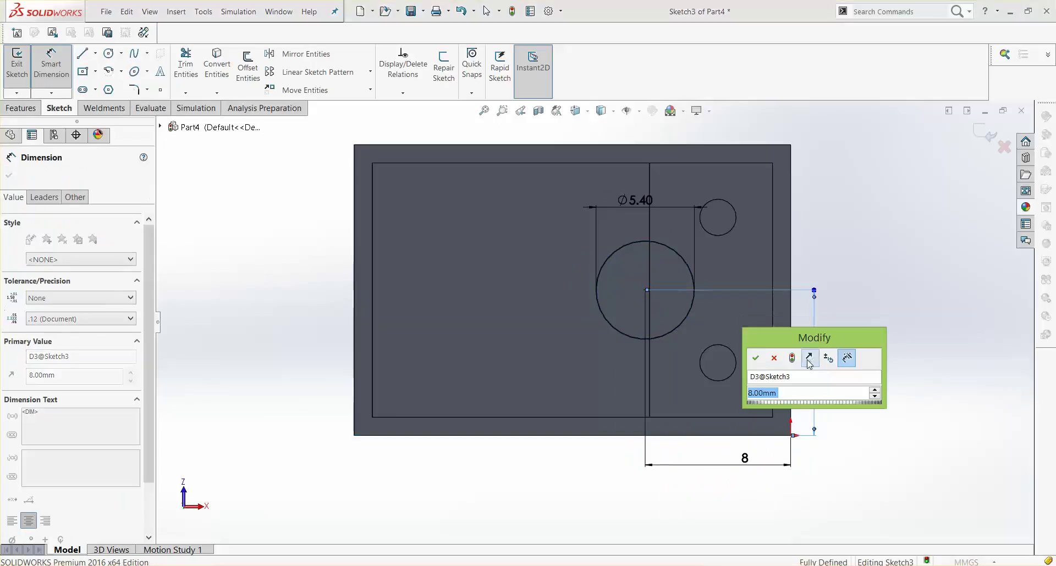
left_click(757, 359)
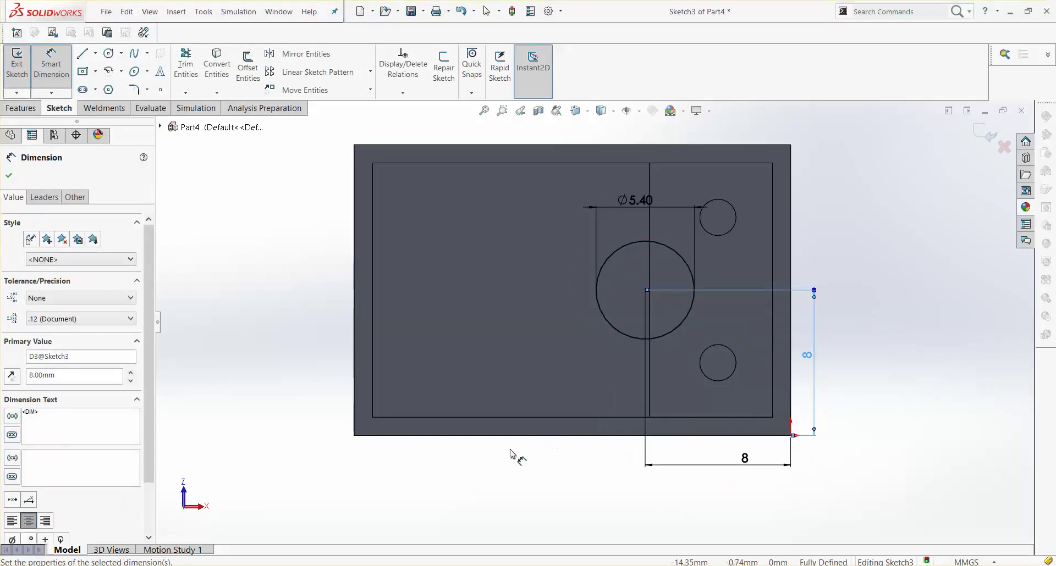
left_click(95, 53)
left_click(105, 81)
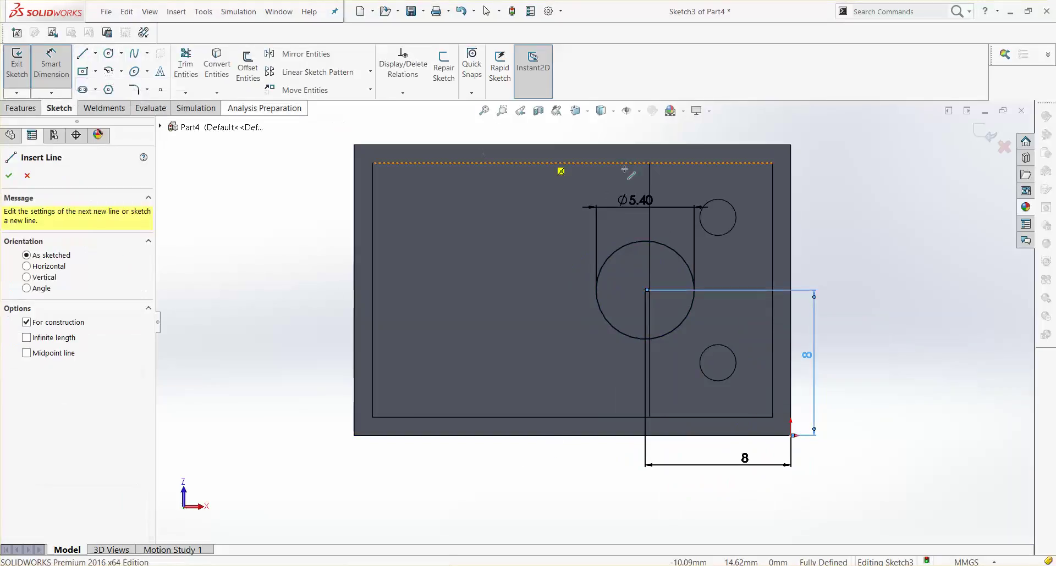
Draw a vertical centerline from the part's top edge to its bottom edge
left_click(572, 145)
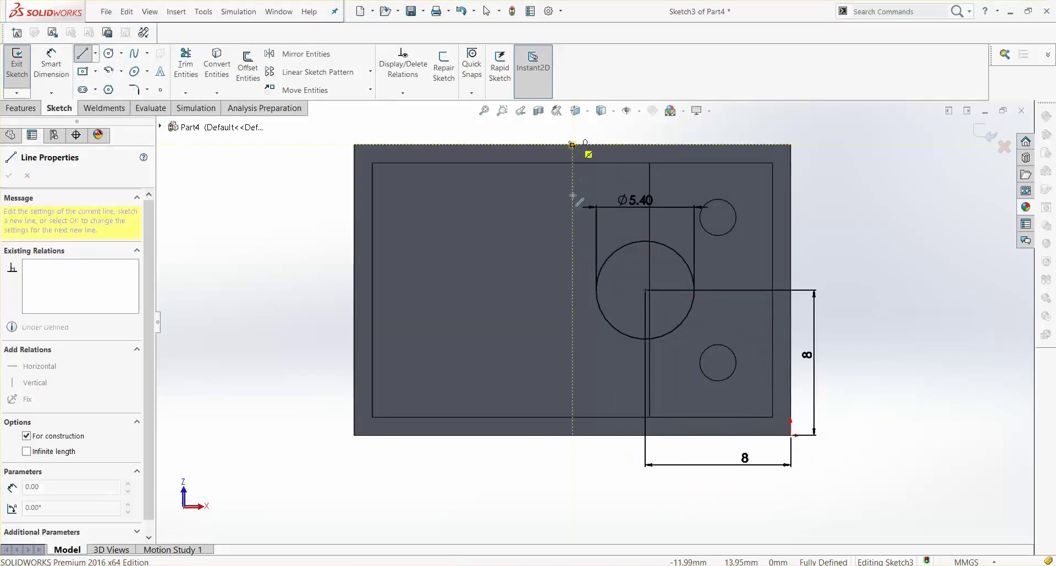
left_click(572, 435)
key("Escape")
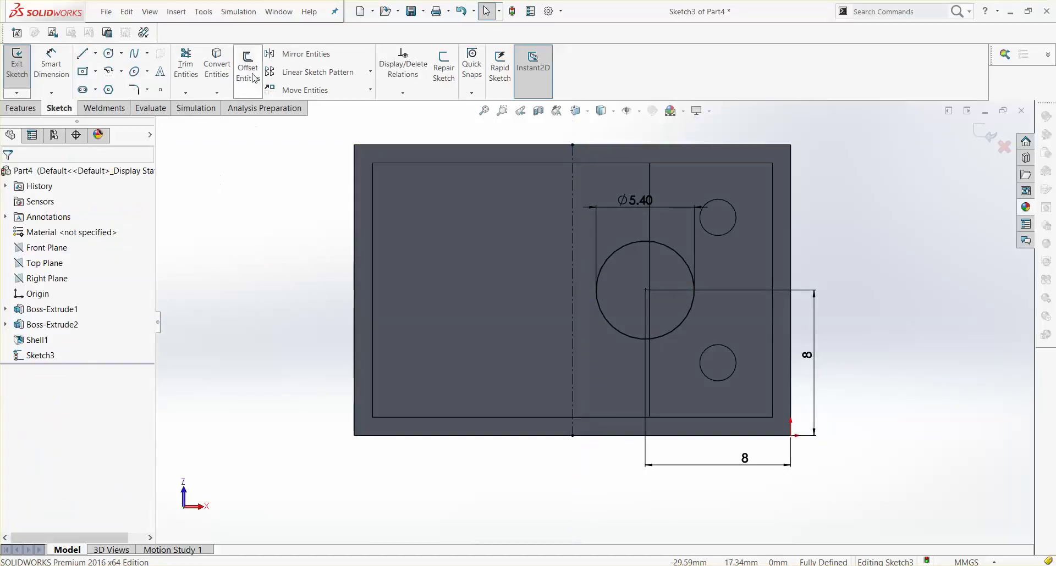
Offset the Ø5.40 circle 1 mm inward to form a concentric ring
left_click(254, 78)
left_click(626, 337)
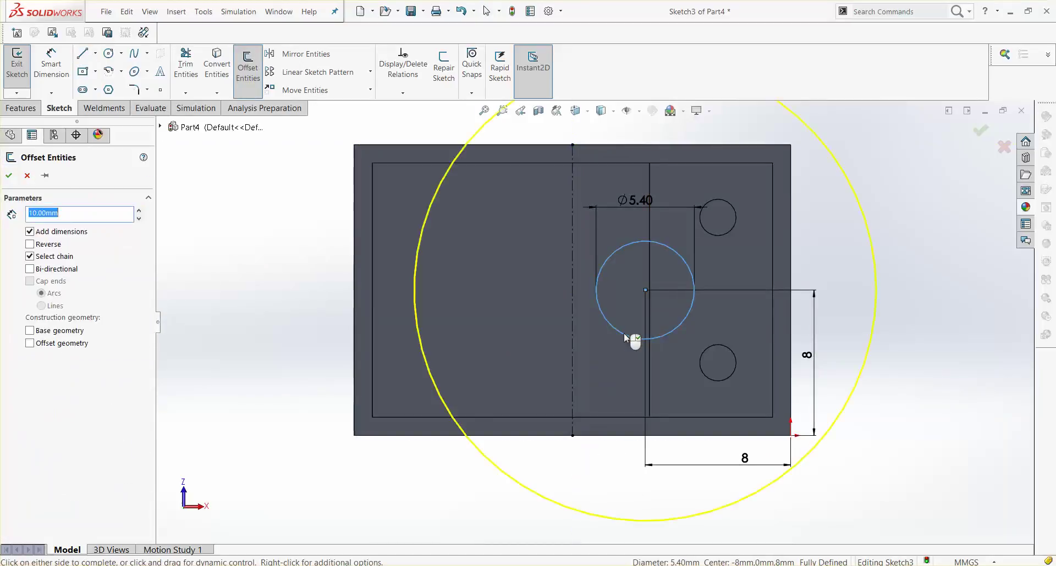
type("1")
key("Return")
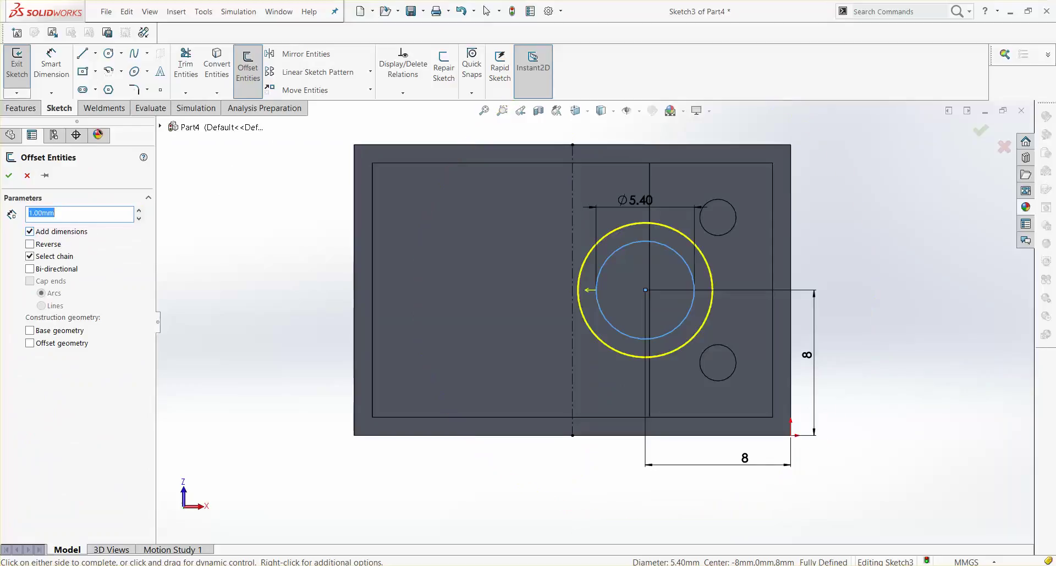
left_click(50, 244)
left_click(9, 176)
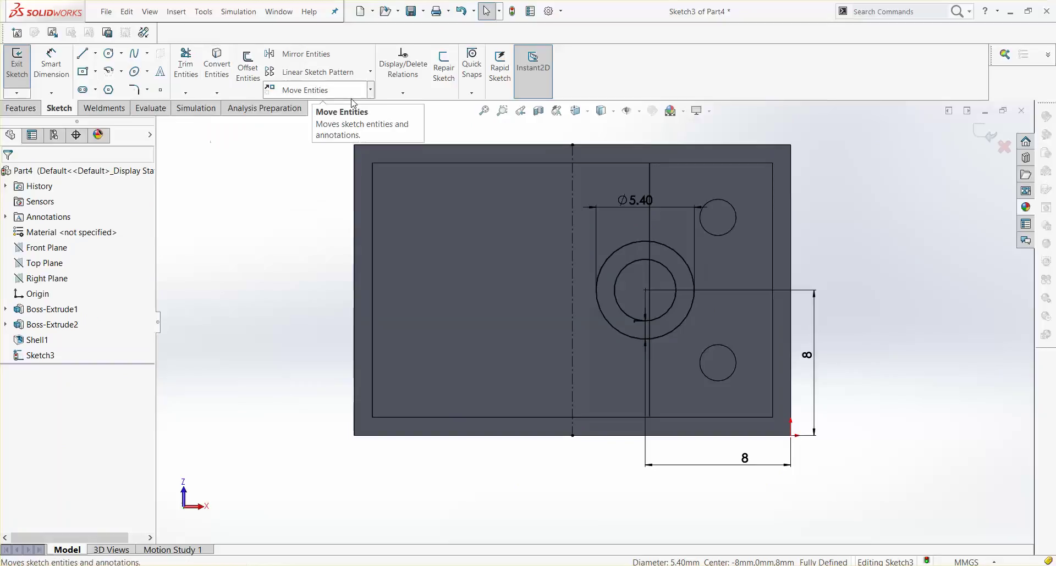
Mirror the outer and inner circles across the centerline to create a matching ring on the left
left_click(371, 72)
left_click(302, 54)
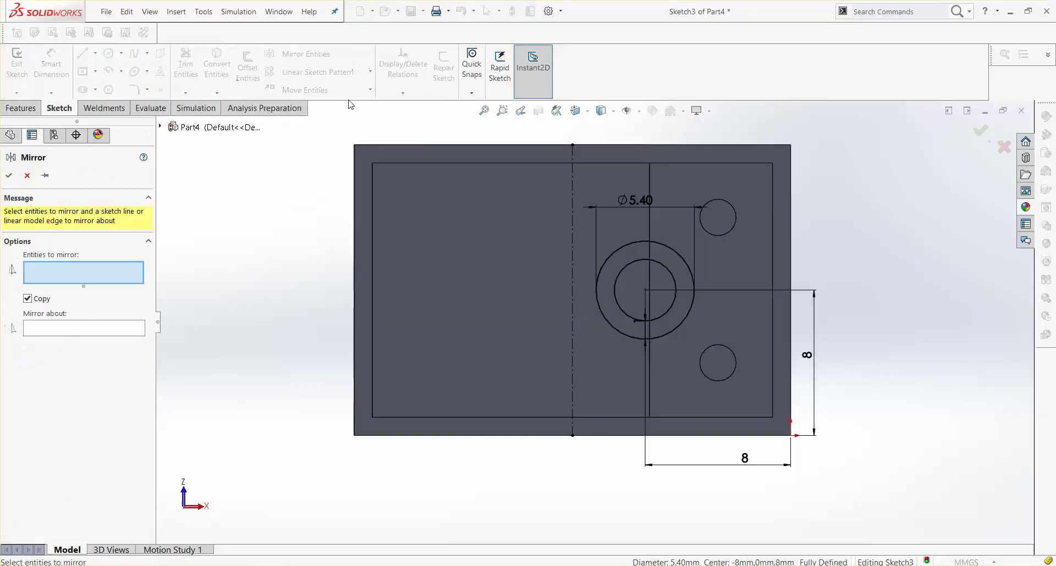
left_click(94, 329)
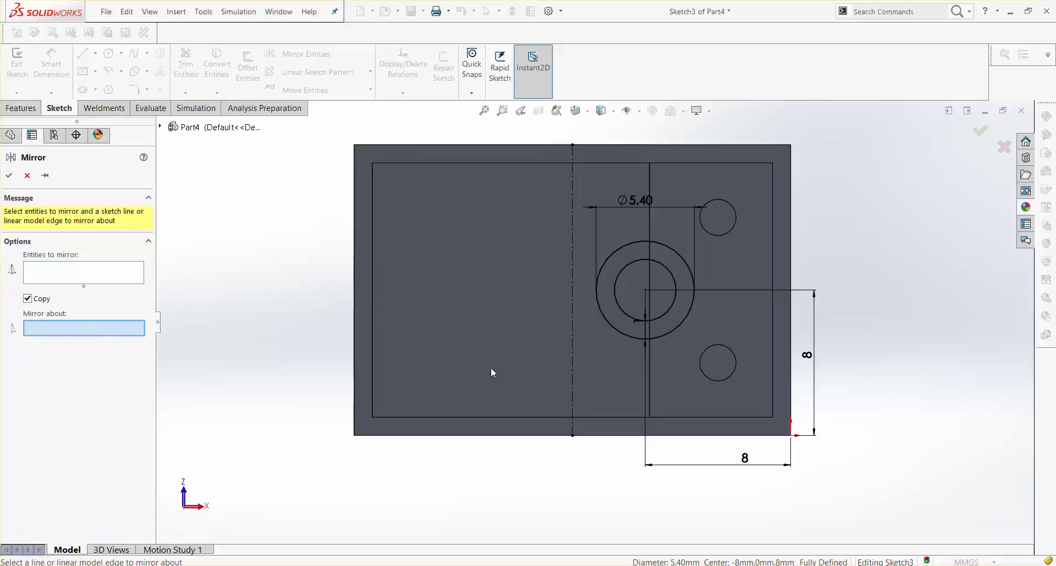
left_click(570, 366)
left_click(62, 268)
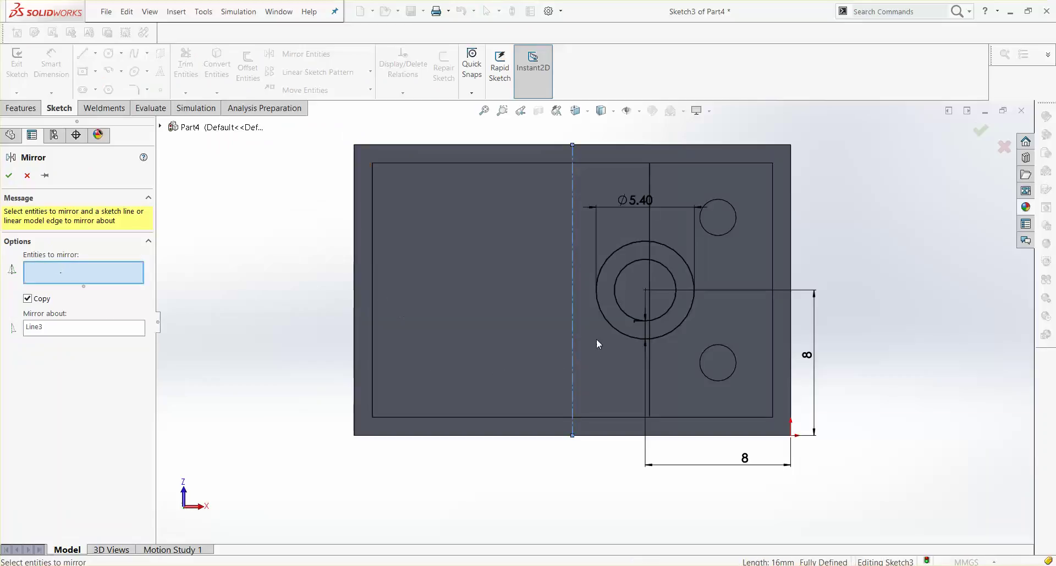
left_click(635, 339)
left_click(632, 318)
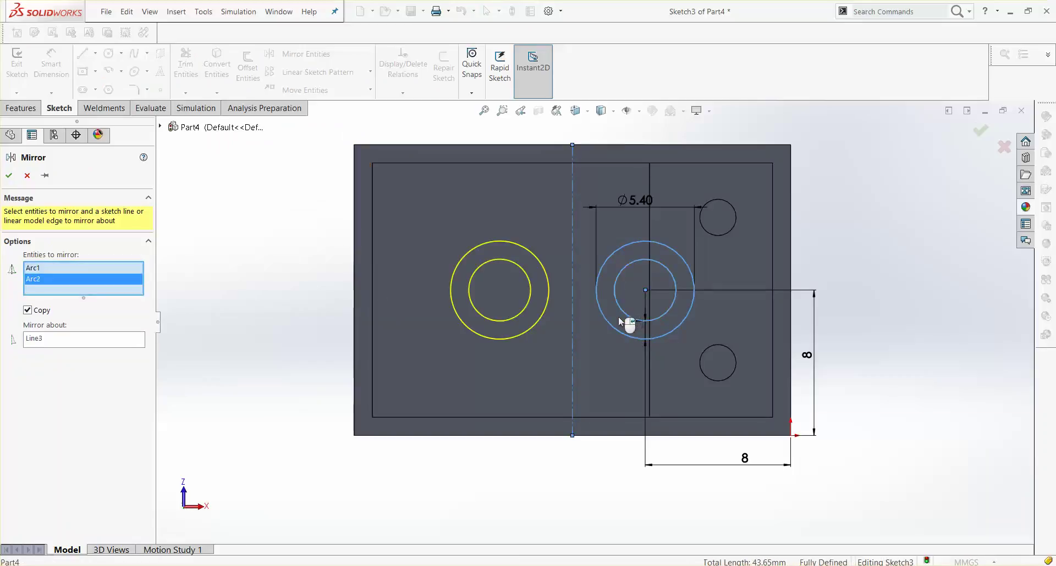
left_click(8, 176)
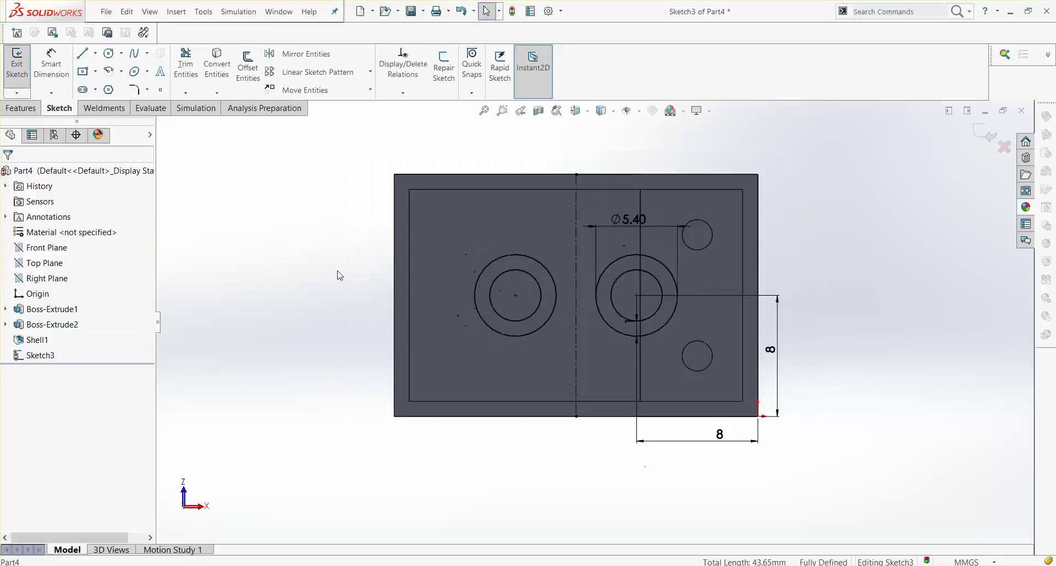
middle_click_drag(398, 305, 401, 373)
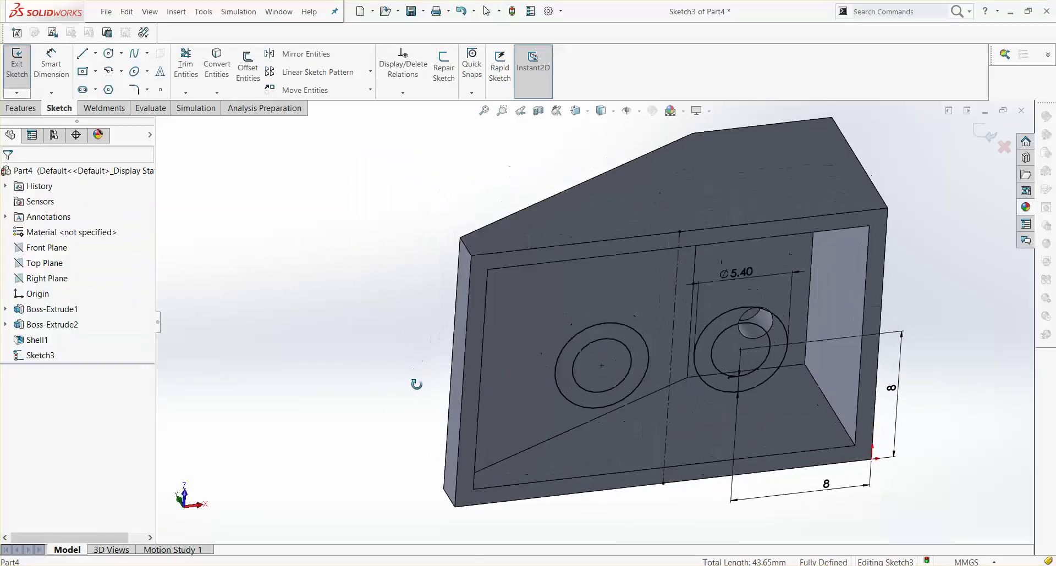
left_click(19, 108)
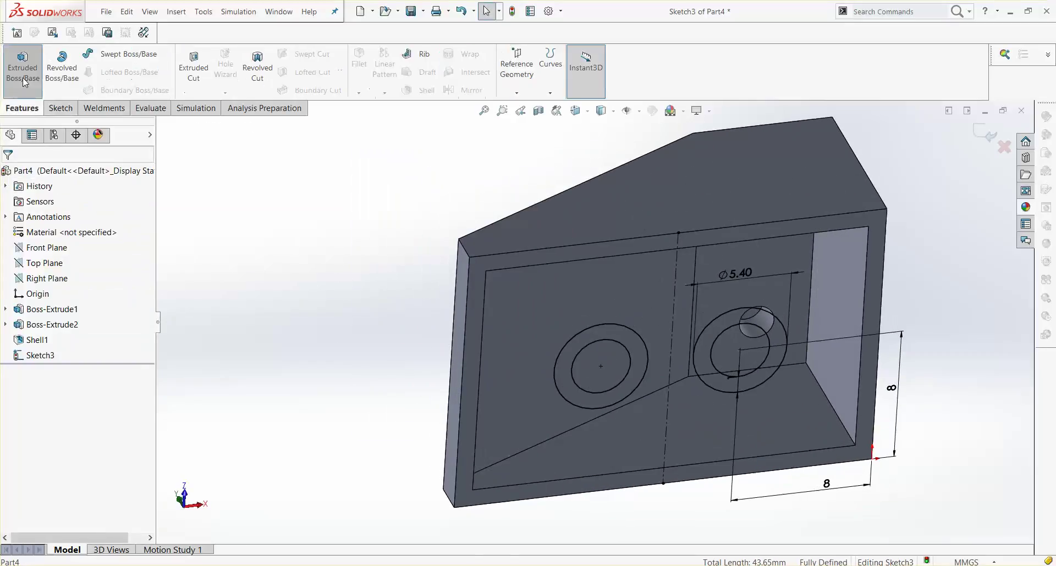
Extrude both sketched rings Up To Body, stopping at Shell1, to form two hollow support tubes
left_click(22, 77)
left_click(64, 250)
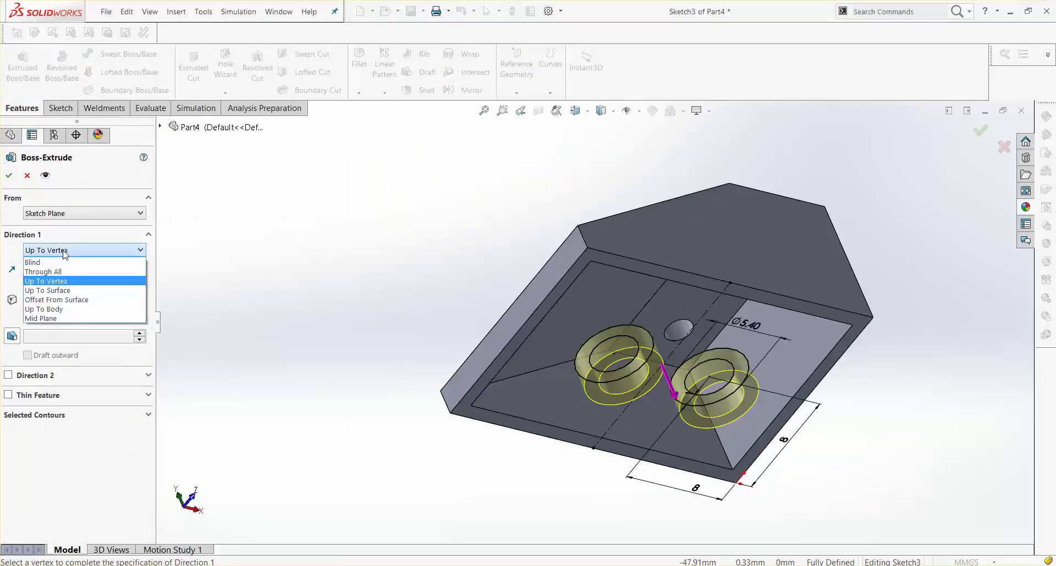
left_click(44, 309)
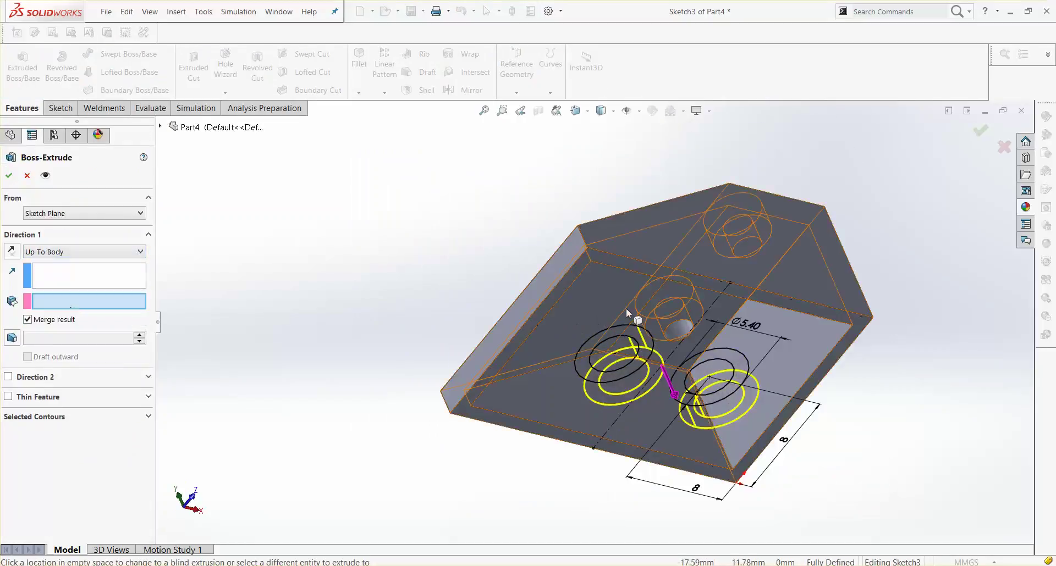
left_click(600, 305)
mouse_move(434, 321)
middle_mouse_down()
mouse_move(449, 376)
mouse_move(427, 289)
middle_mouse_up()
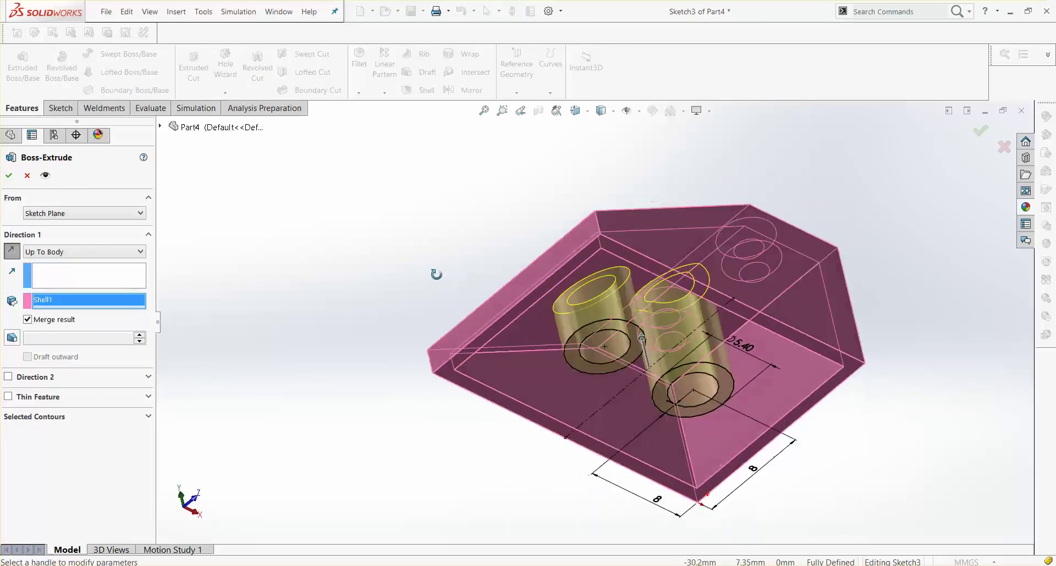
left_click(981, 130)
mouse_move(756, 277)
middle_mouse_down()
mouse_move(665, 380)
mouse_move(490, 234)
mouse_move(410, 384)
mouse_move(389, 333)
mouse_move(366, 329)
middle_mouse_up()
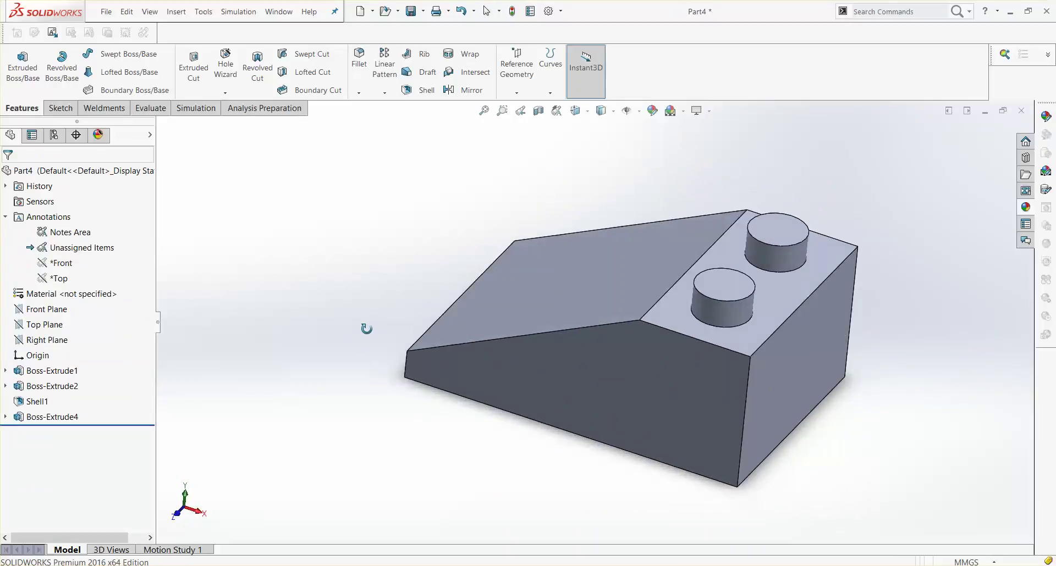
Apply a light pink-violet colour appearance to the whole part
left_click(652, 111)
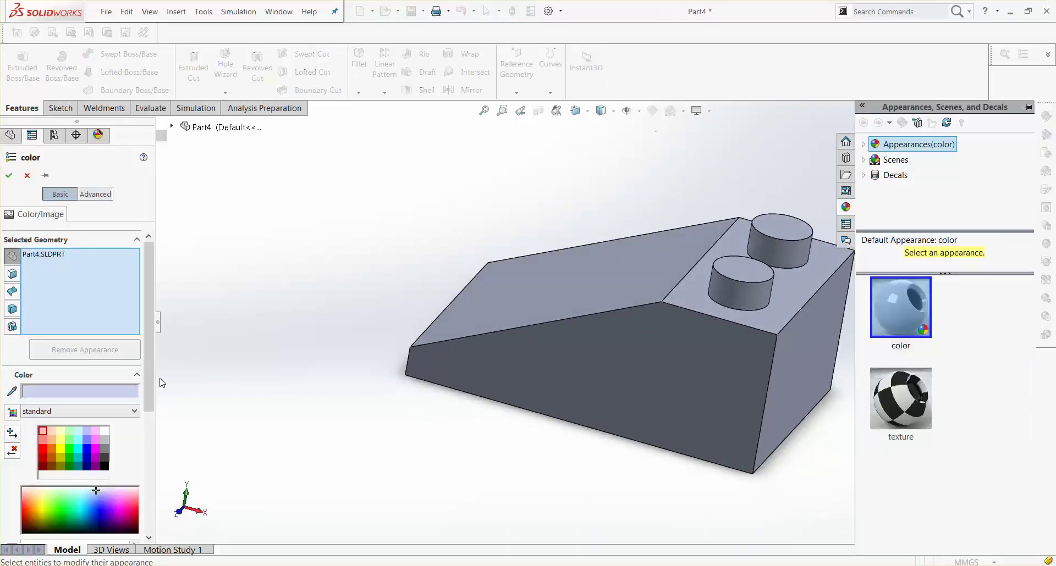
left_click_drag(97, 493, 118, 492)
left_click(9, 175)
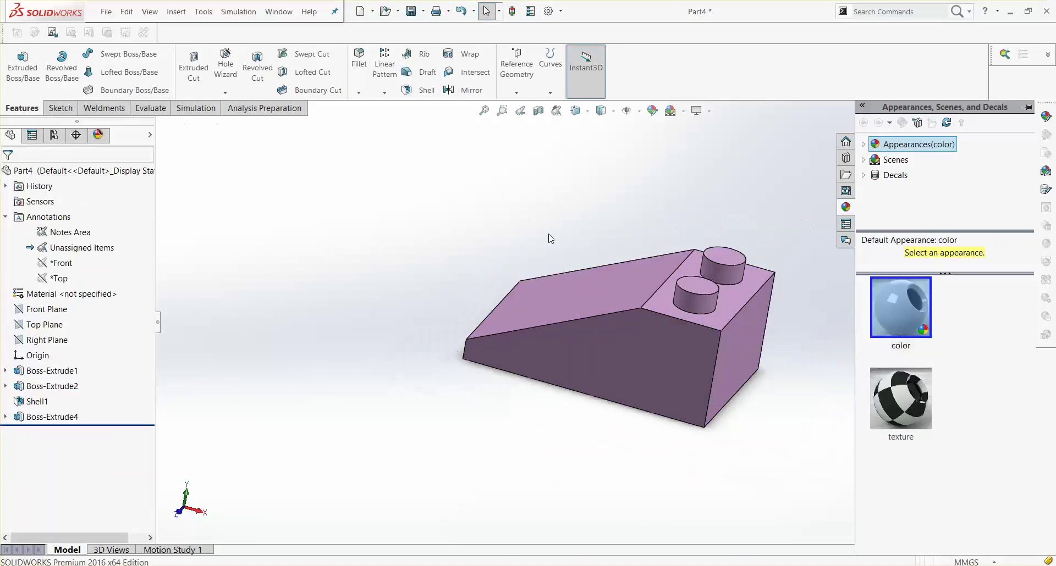